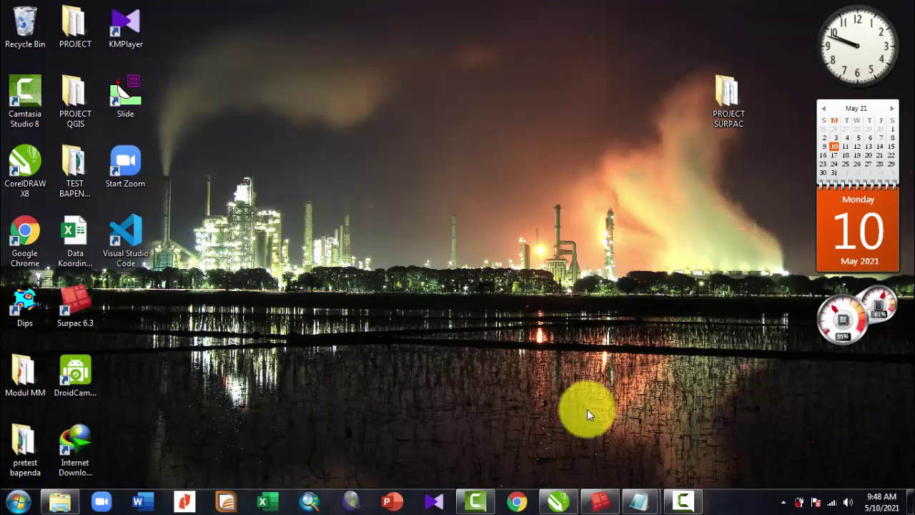
- Switch to Surpac and examine the ore block model next to the pit, from overview to individual blocks
click(582, 438)
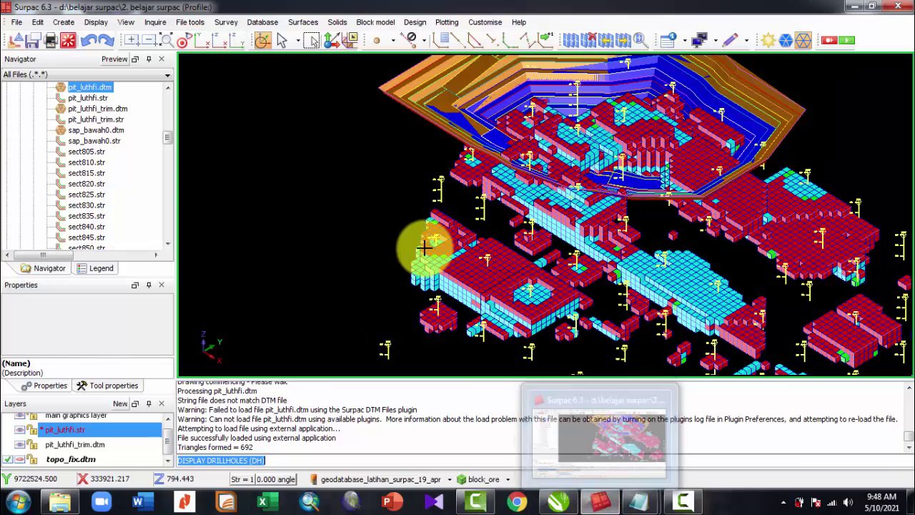
scroll(424, 249, up, 1)
scroll(424, 250, down, 2)
scroll(759, 230, up, 2)
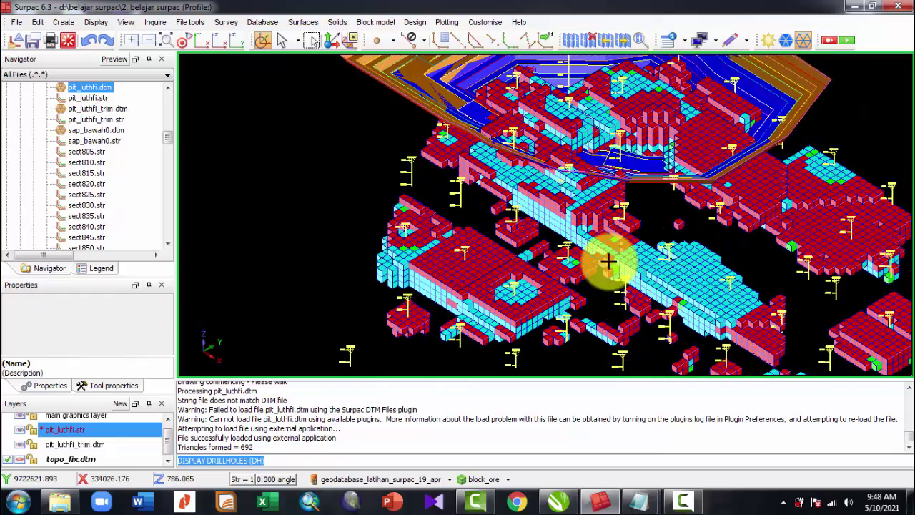
scroll(558, 282, down, 2)
scroll(721, 291, down, 1)
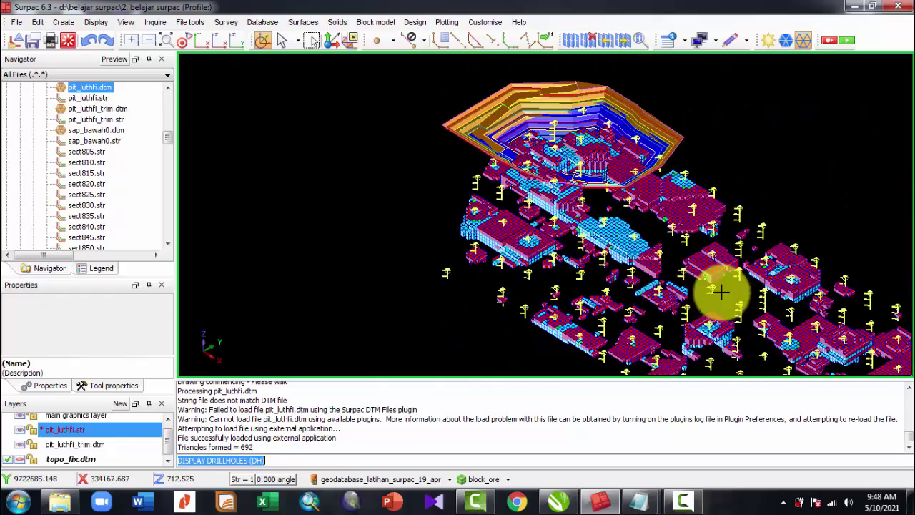
scroll(725, 292, down, 1)
scroll(751, 343, up, 3)
drag(739, 347, 480, 208)
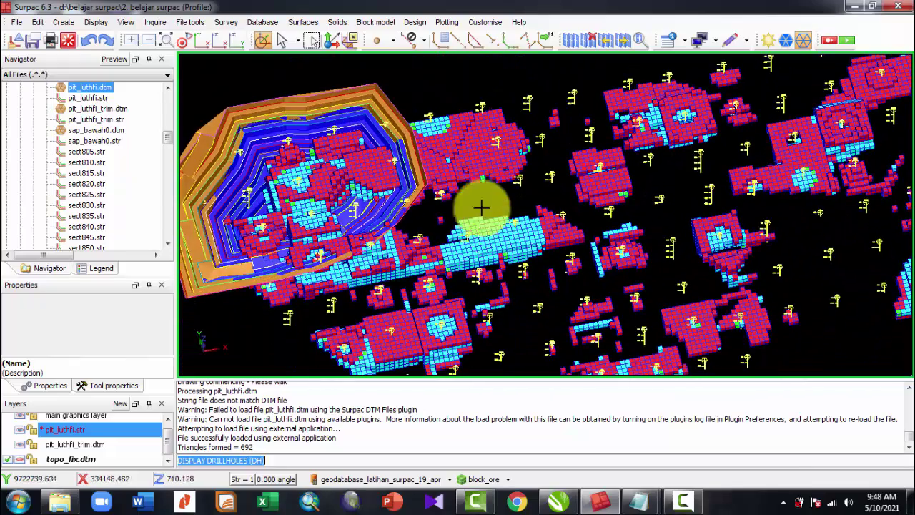
scroll(488, 239, up, 2)
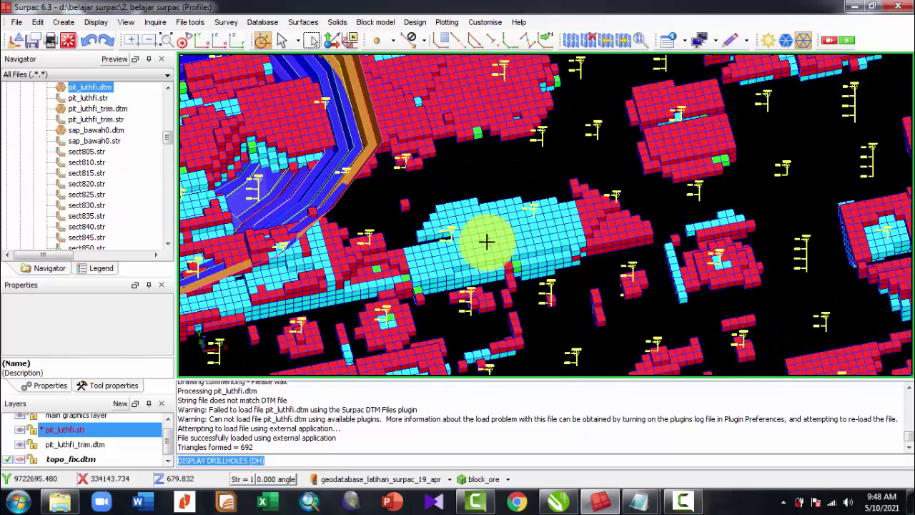
scroll(486, 242, up, 2)
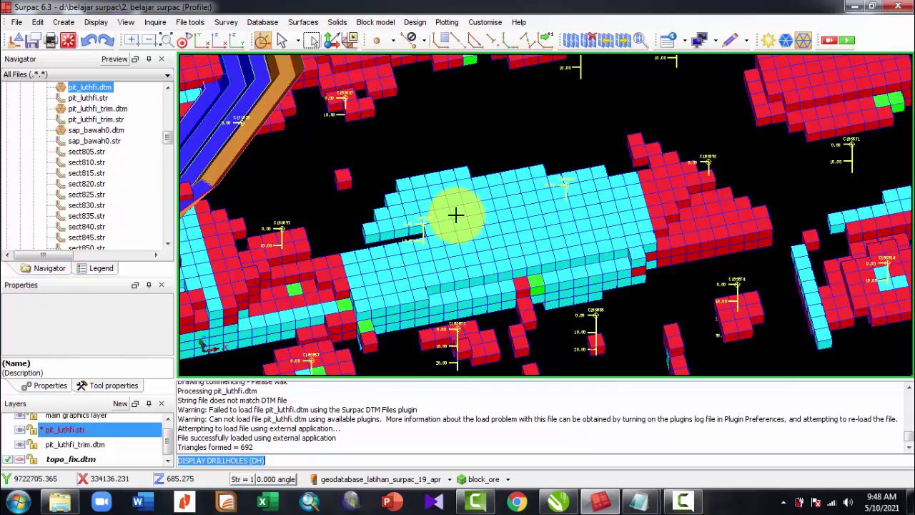
scroll(457, 214, down, 4)
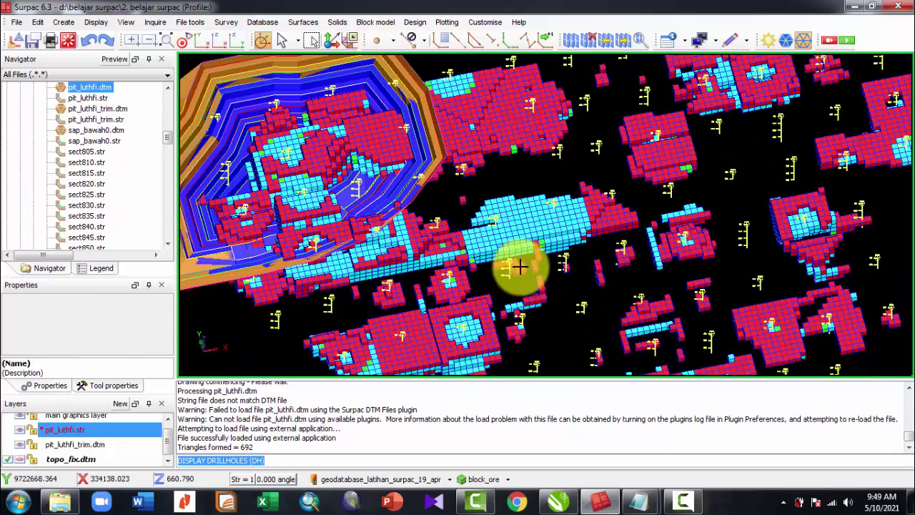
- Examine the drillholes spread across the block model and the ore blocks lying inside the pit shell from several angles
drag(521, 266, 509, 251)
drag(486, 170, 487, 169)
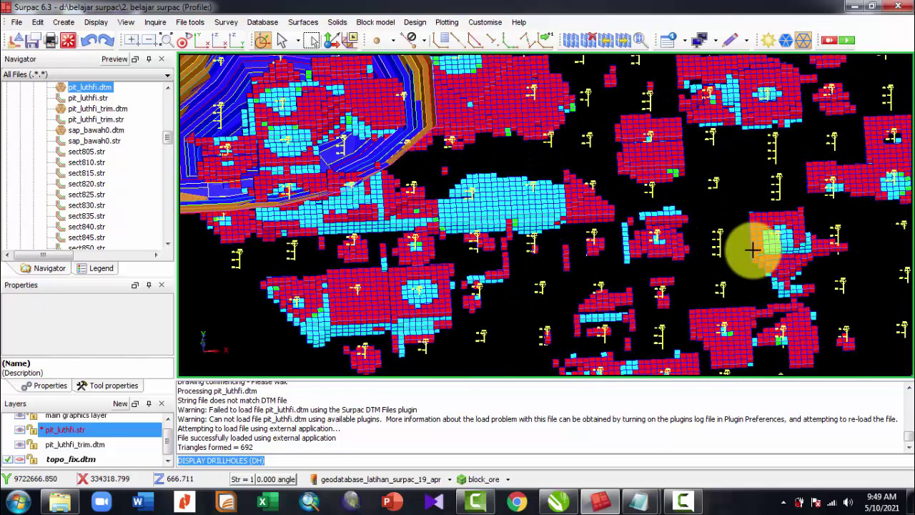
drag(789, 242, 847, 178)
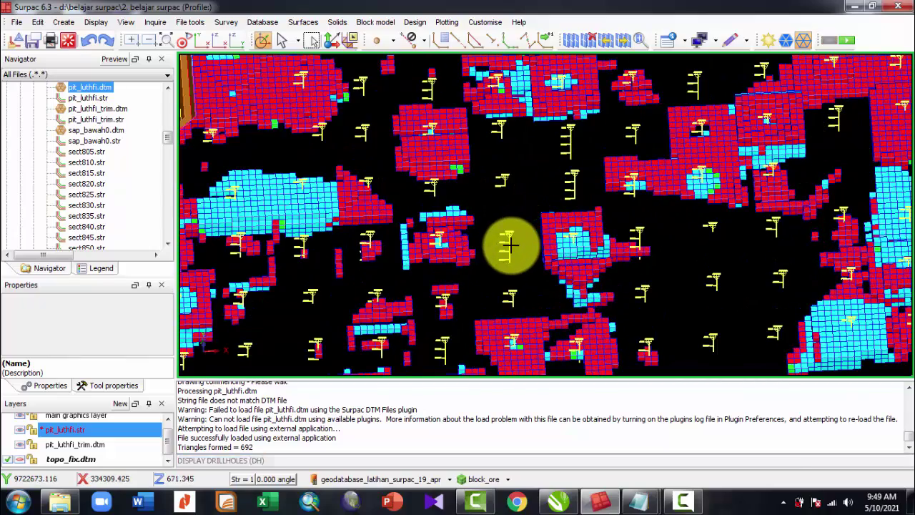
scroll(504, 241, up, 2)
scroll(509, 236, up, 2)
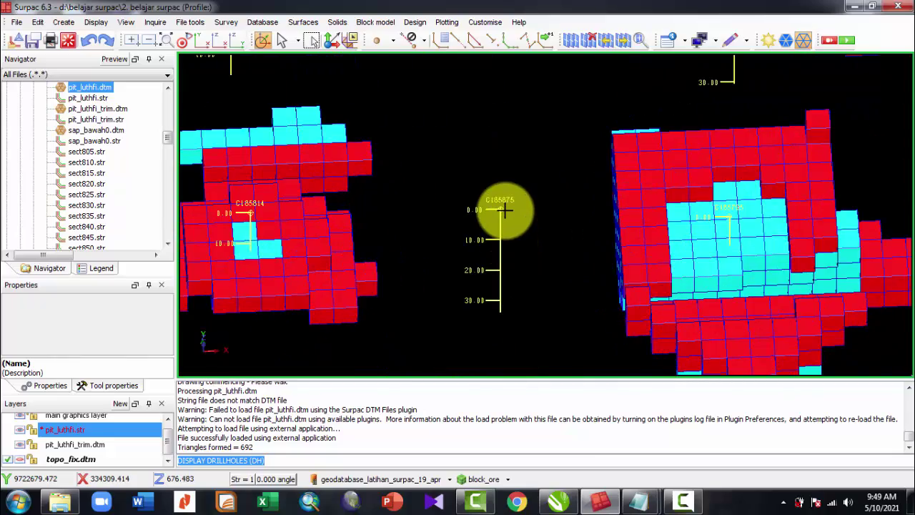
scroll(504, 209, down, 2)
scroll(498, 211, down, 5)
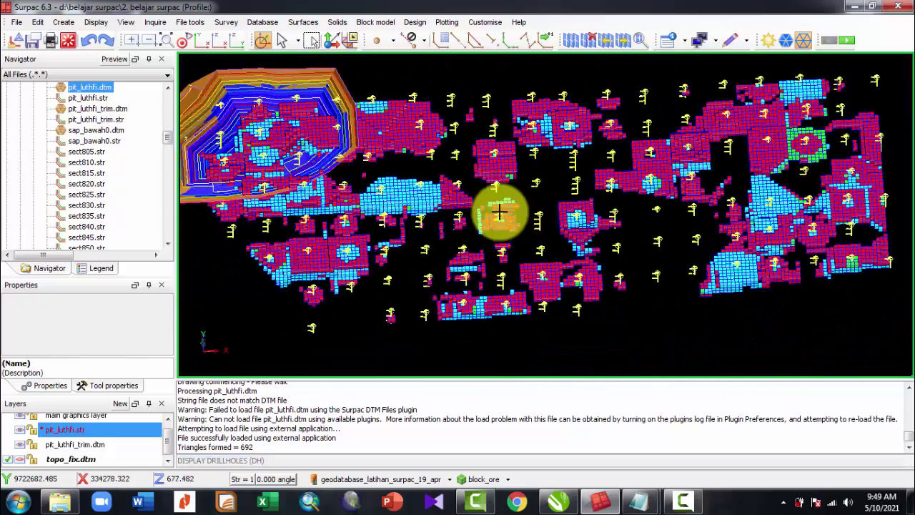
drag(274, 178, 340, 156)
scroll(593, 296, up, 4)
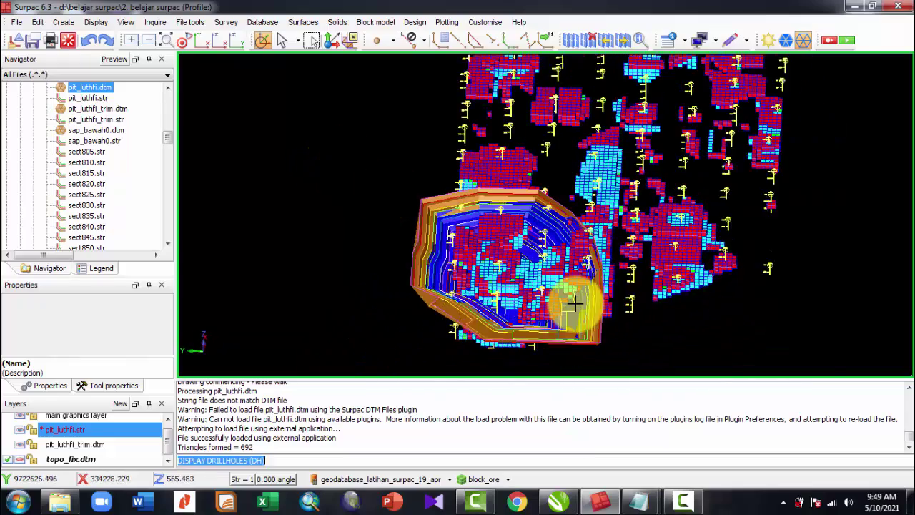
drag(599, 280, 564, 271)
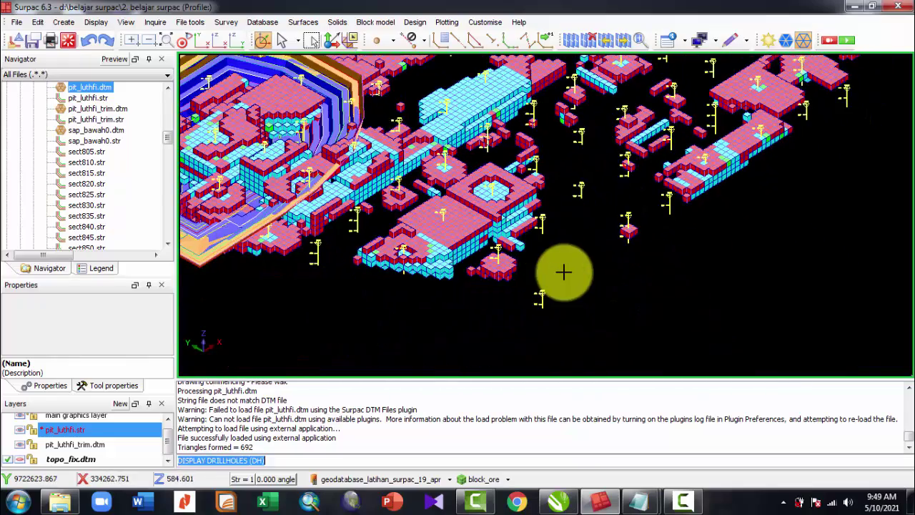
scroll(564, 272, down, 1)
scroll(270, 184, up, 3)
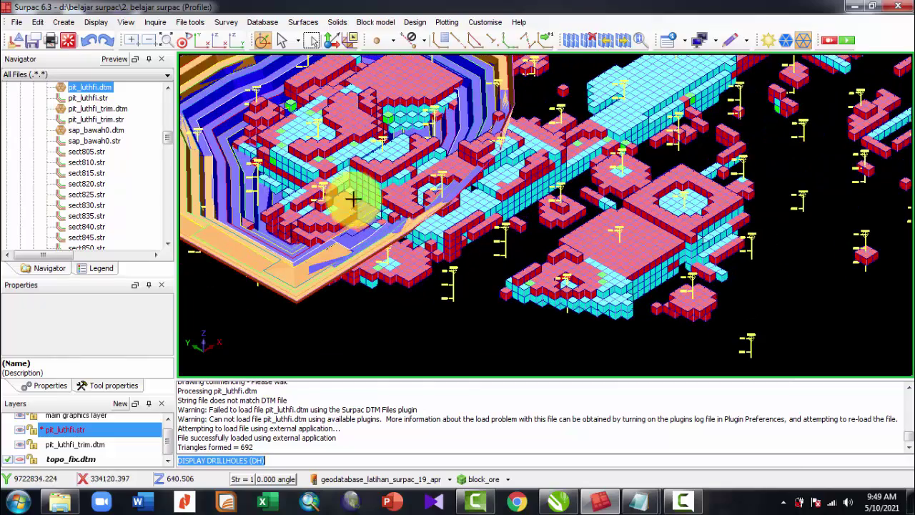
scroll(294, 135, up, 1)
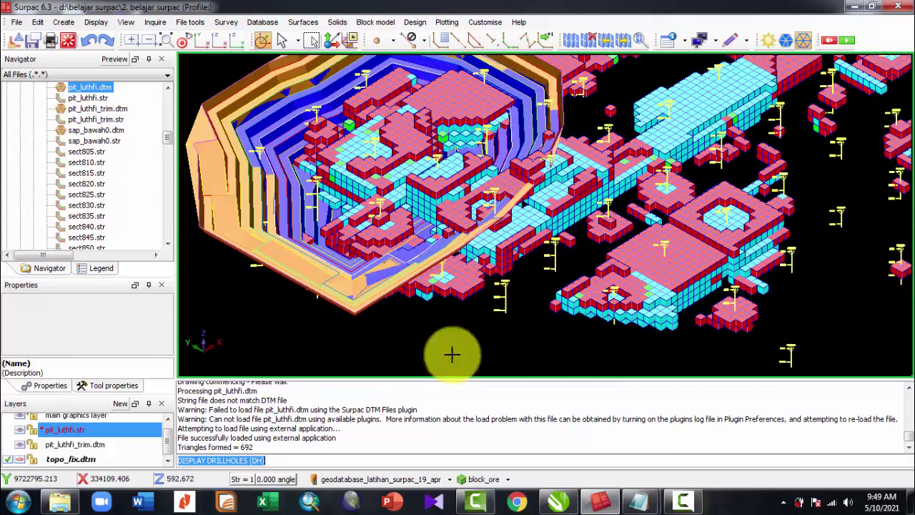
- Hide the block_ore block model and examine the benches of the pit design
right_click(500, 482)
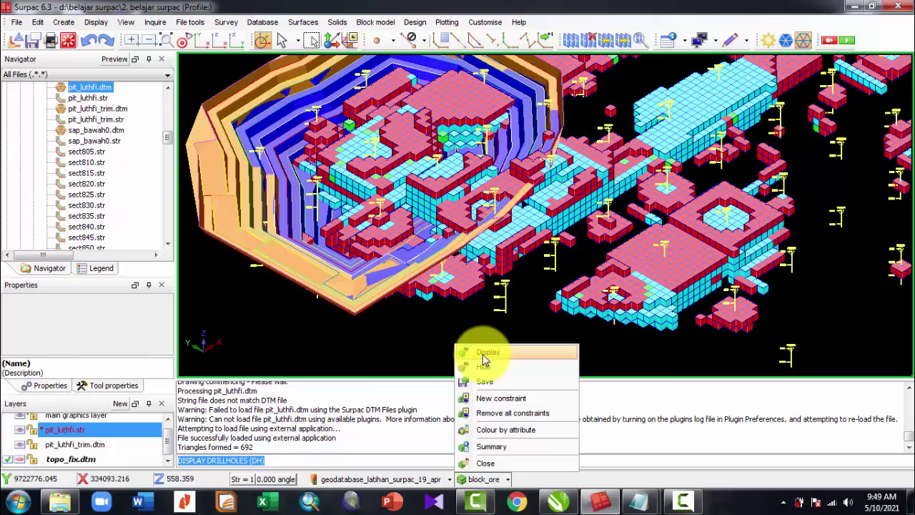
click(499, 371)
scroll(496, 308, down, 2)
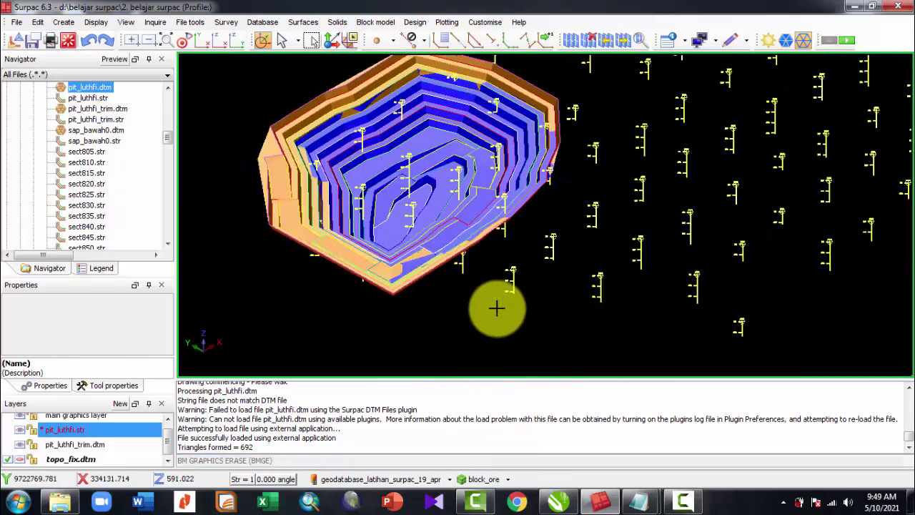
scroll(387, 175, up, 2)
scroll(390, 168, up, 3)
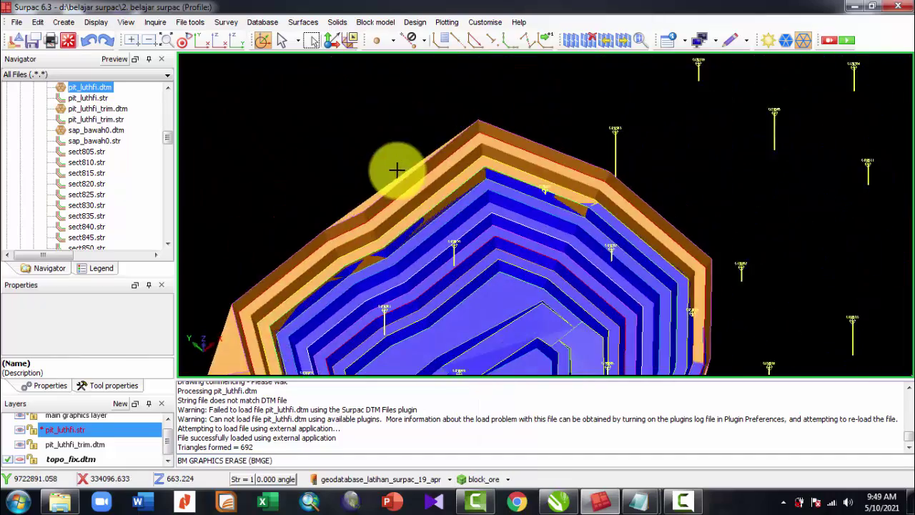
scroll(390, 161, down, 1)
drag(359, 191, 389, 196)
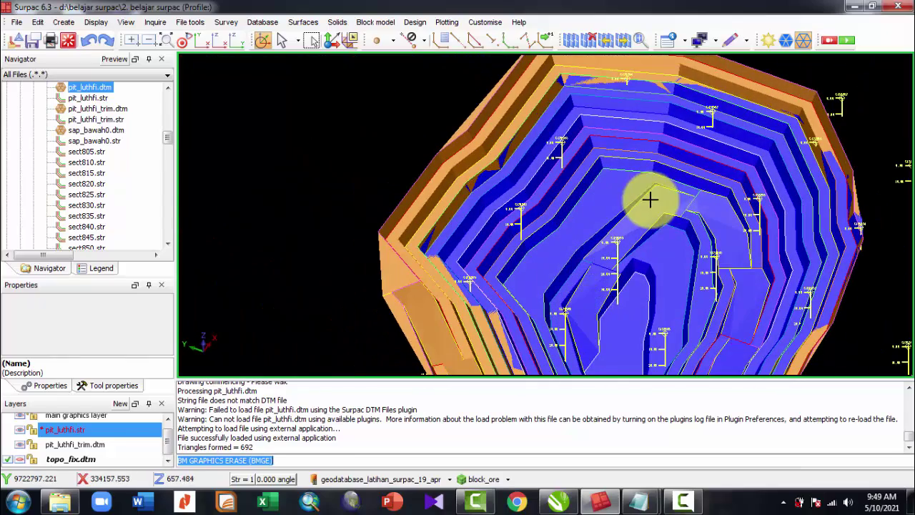
drag(562, 227, 529, 236)
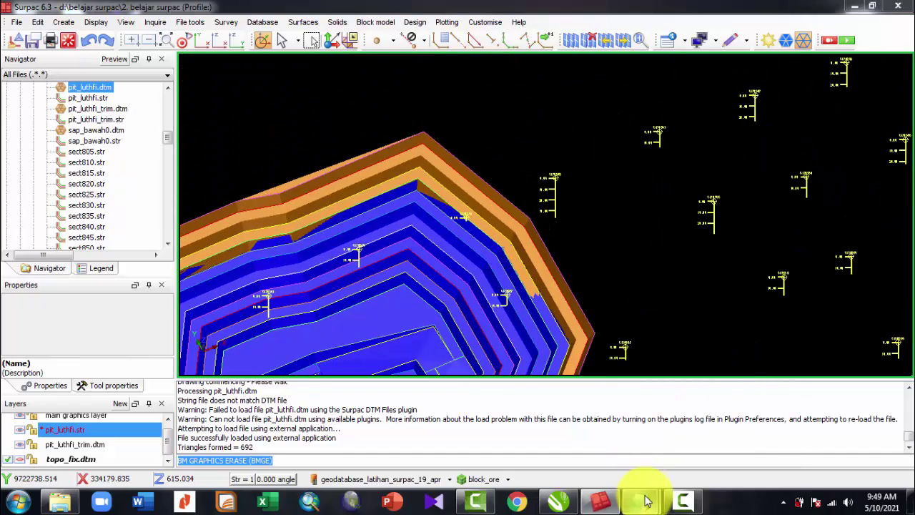
- Bring up the vol_ore_mined report in Notepad and review its volume, tonnes and Ni columns per elevation range
mouse_move(644, 501)
click(701, 418)
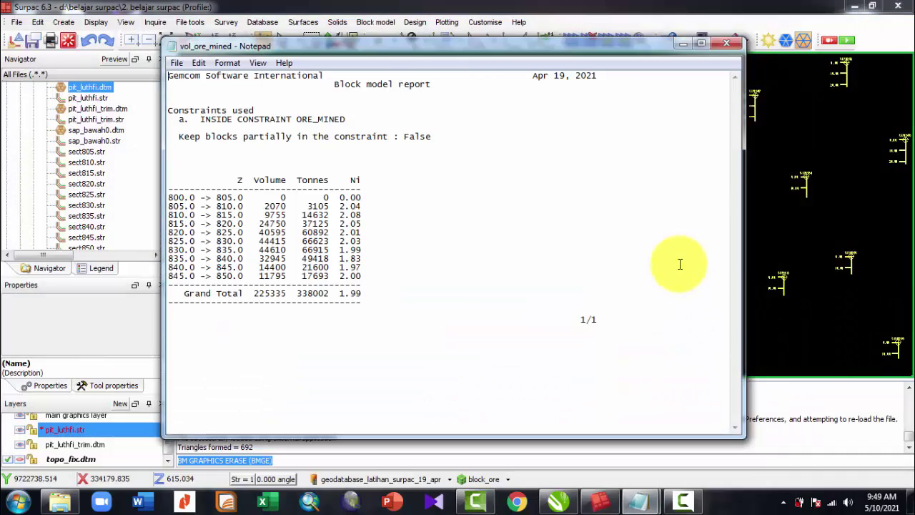
drag(535, 46, 794, 93)
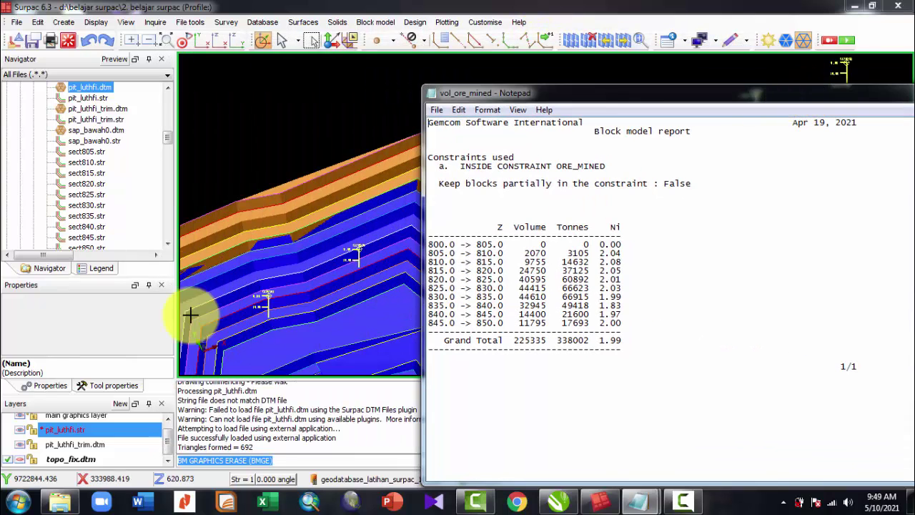
drag(452, 245, 484, 246)
drag(537, 256, 573, 259)
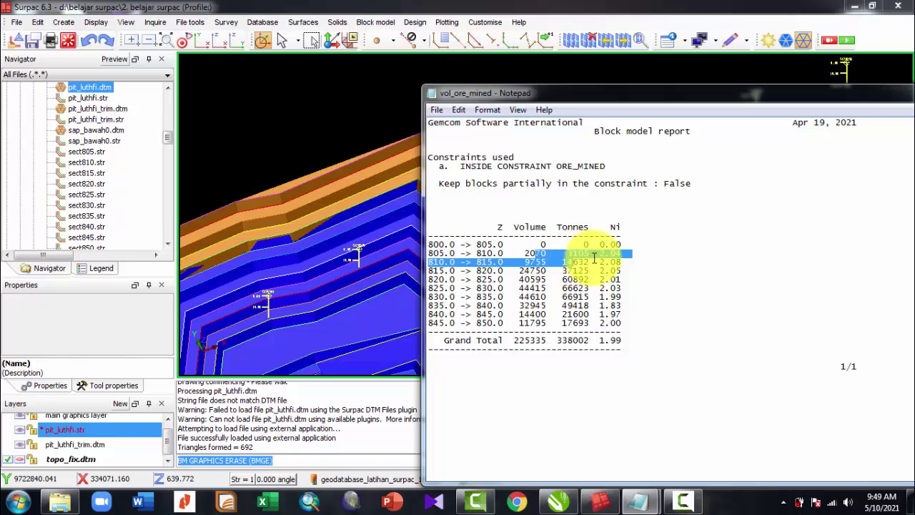
click(565, 309)
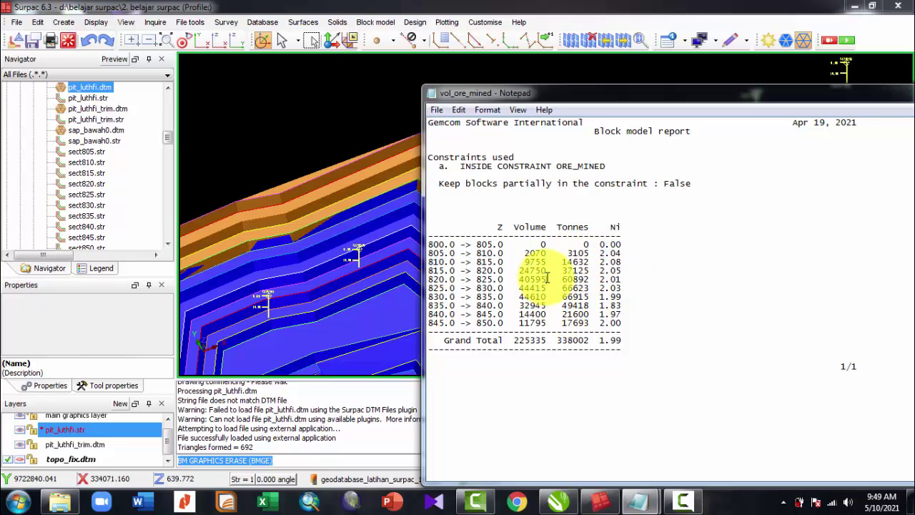
drag(567, 228, 578, 234)
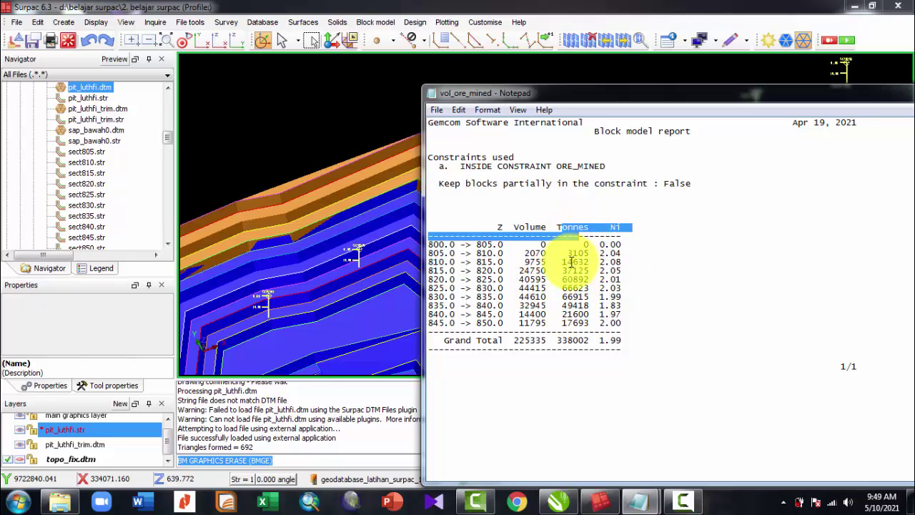
click(566, 288)
- Review the volume and tonnes per ore class in the vol_ore_class report, and close both block model reports
mouse_move(647, 509)
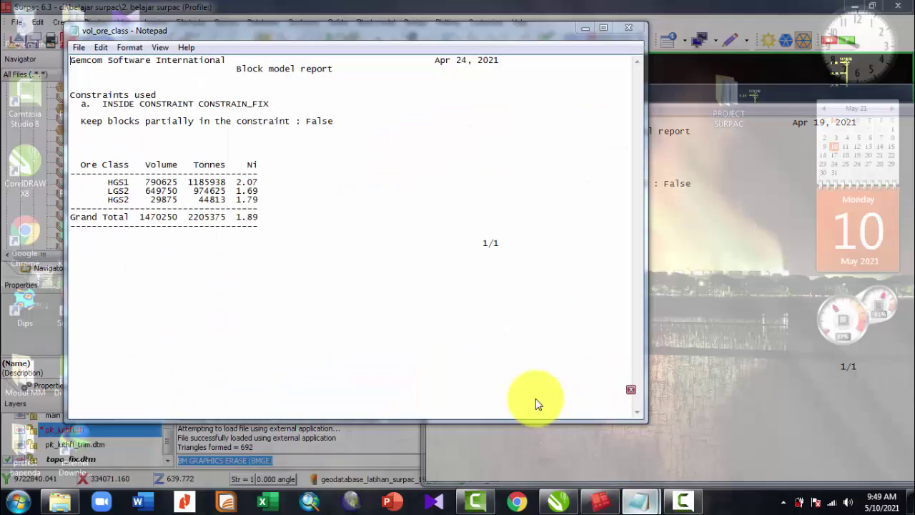
click(536, 399)
drag(273, 39, 551, 86)
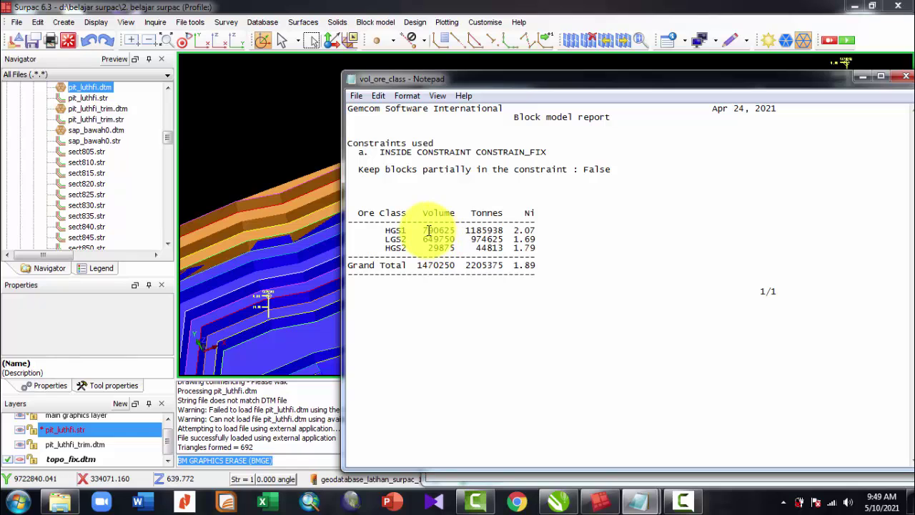
drag(545, 229, 437, 231)
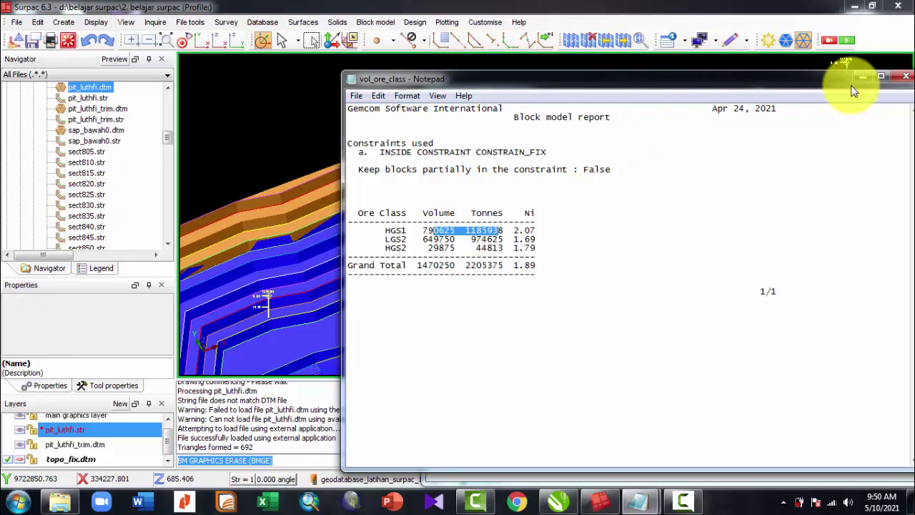
click(903, 77)
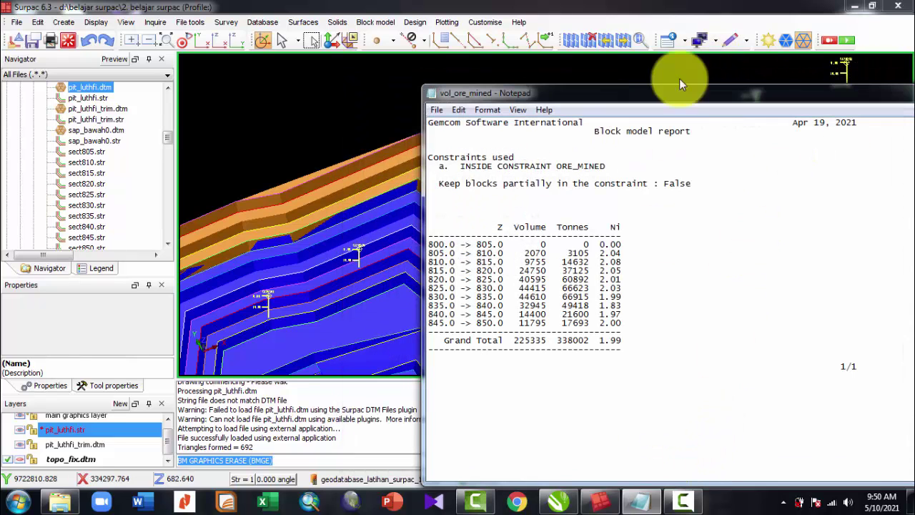
drag(568, 87, 386, 79)
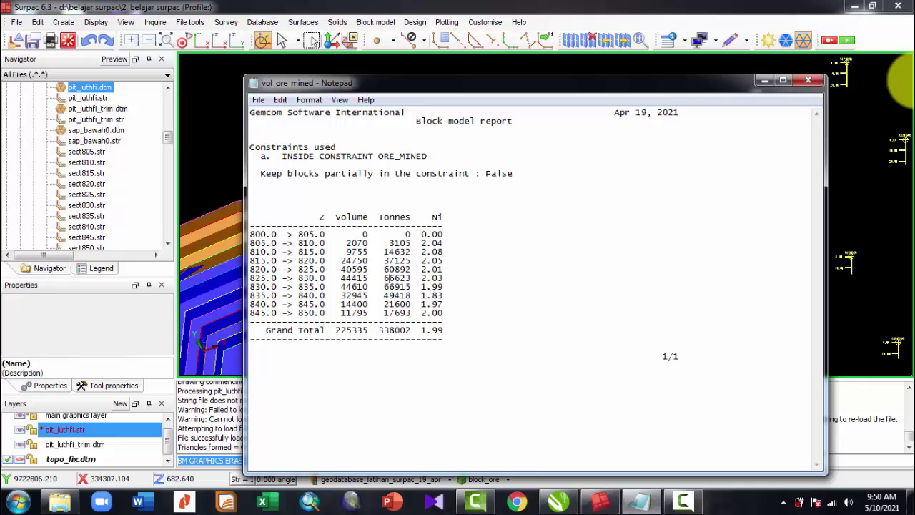
click(815, 81)
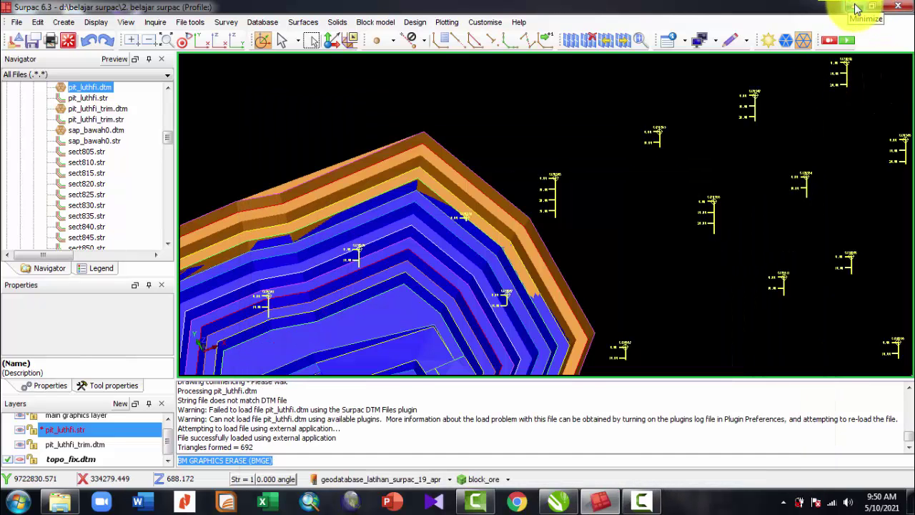
- Minimize Surpac, refresh the desktop and reorder the taskbar so Chrome sits before PowerPoint
click(858, 8)
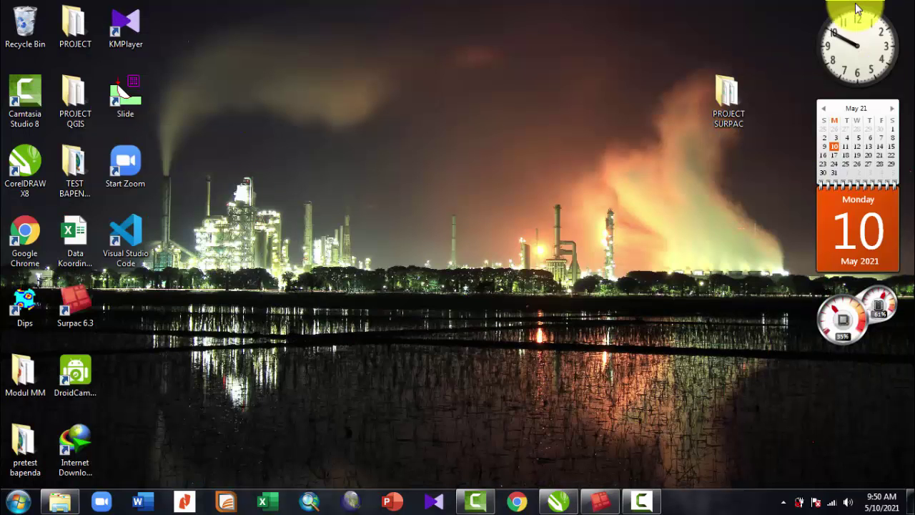
right_click(508, 130)
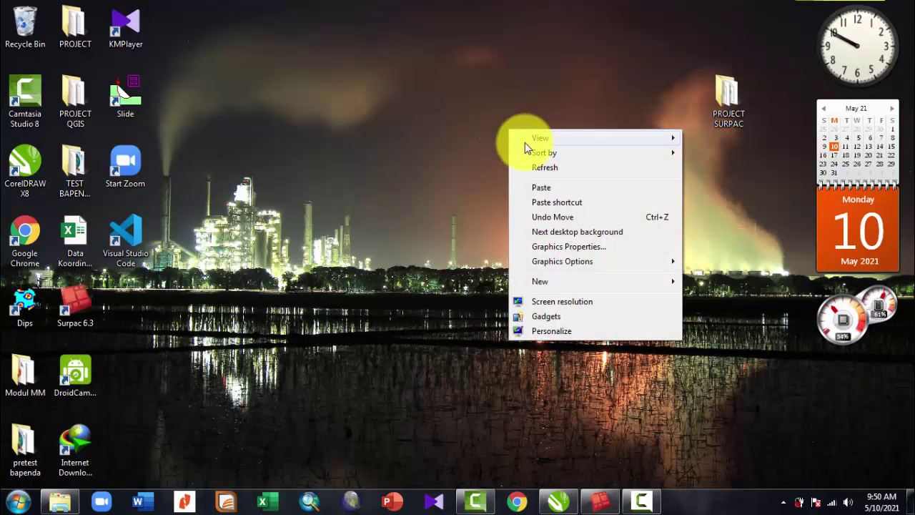
click(545, 169)
right_click(498, 194)
click(543, 233)
drag(506, 502, 374, 485)
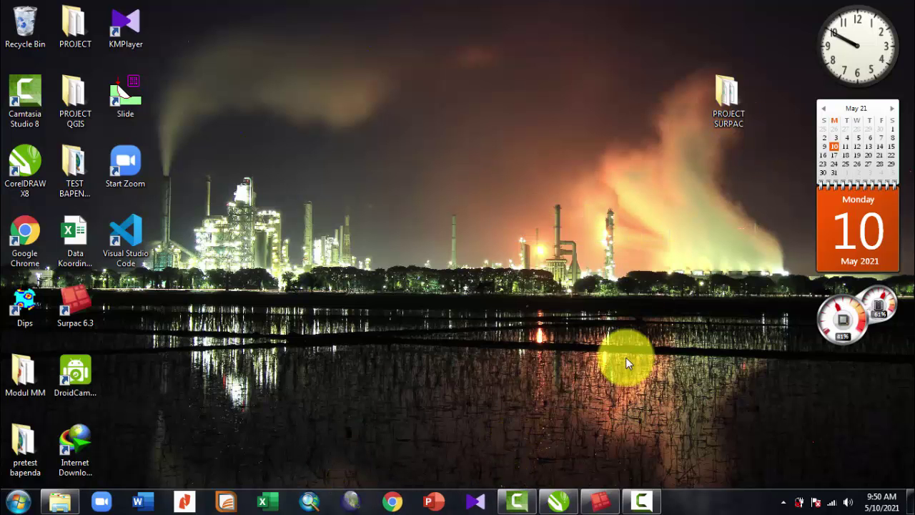
- Switch to Surpac, exit it with the Reset graphics option, and refresh the desktop
click(608, 505)
scroll(536, 202, down, 5)
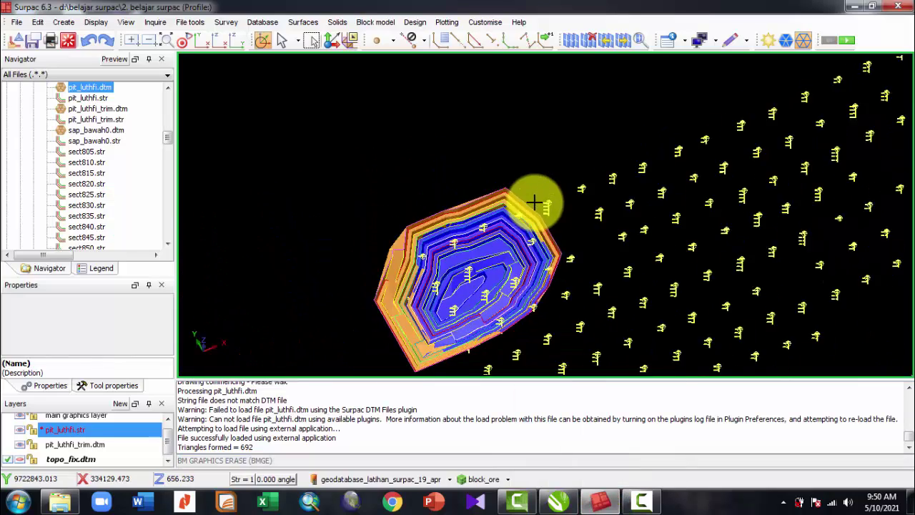
scroll(672, 231, up, 3)
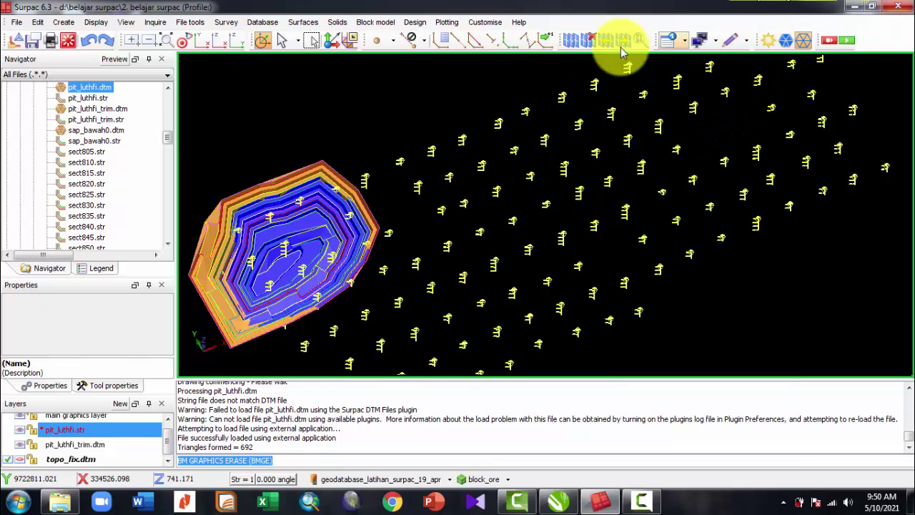
click(905, 6)
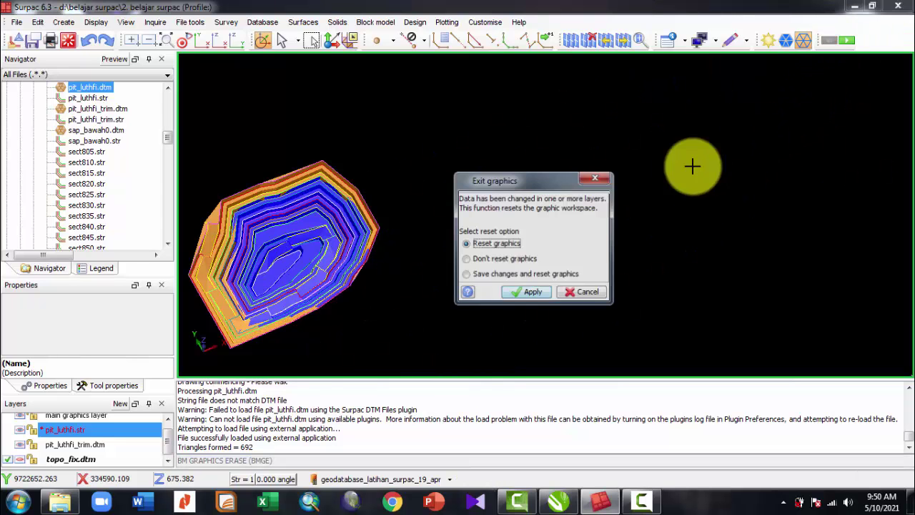
click(541, 294)
right_click(520, 155)
click(565, 193)
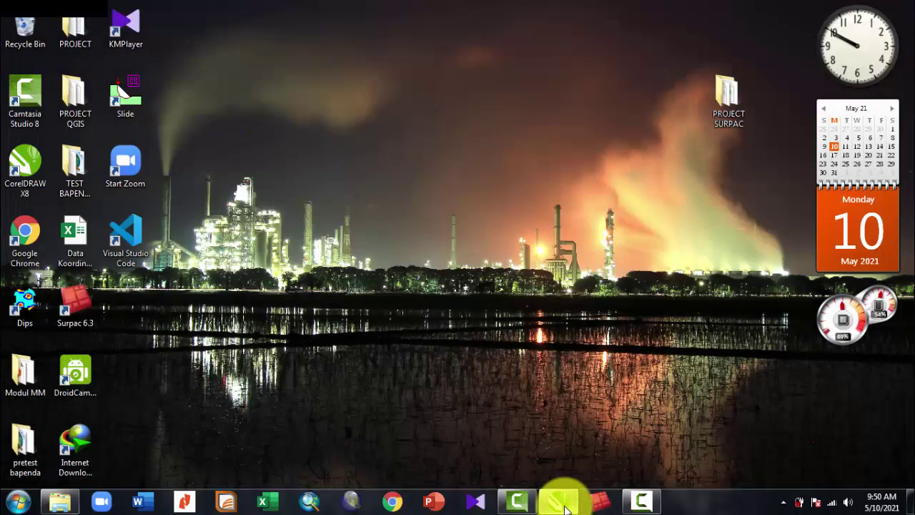
- Switch to CorelDRAW and examine the DTM SURFACE and GEODATABASE stages of the workflow diagram in surpac.cdr
click(560, 502)
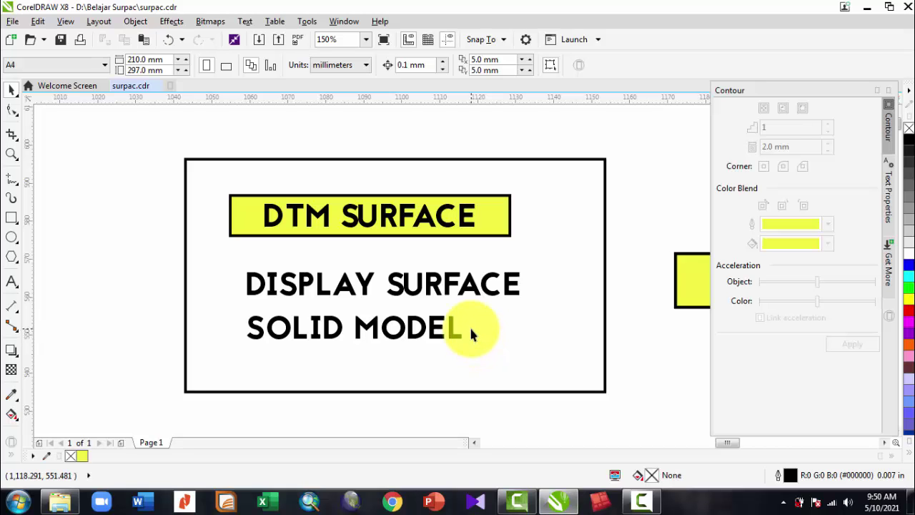
click(465, 216)
scroll(469, 218, down, 5)
scroll(468, 218, up, 4)
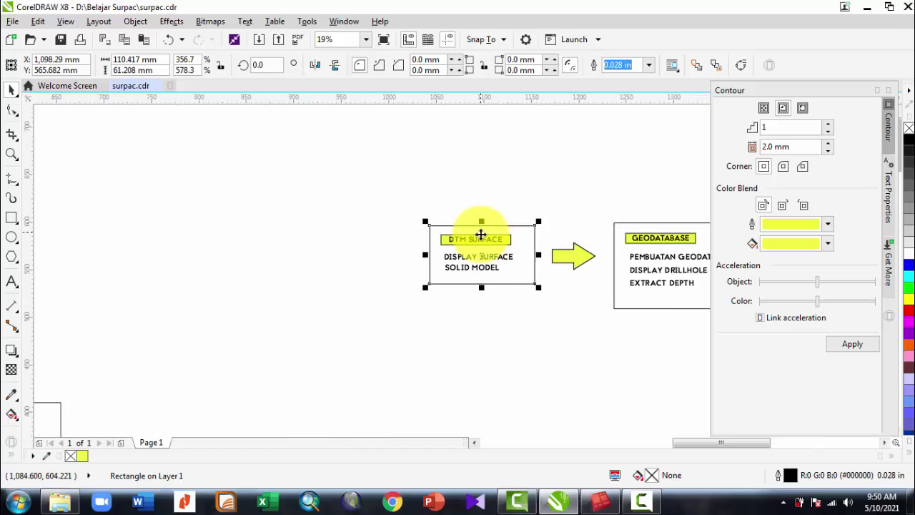
scroll(621, 223, up, 1)
middle_drag(622, 224, 344, 228)
middle_drag(548, 246, 152, 231)
scroll(304, 236, down, 4)
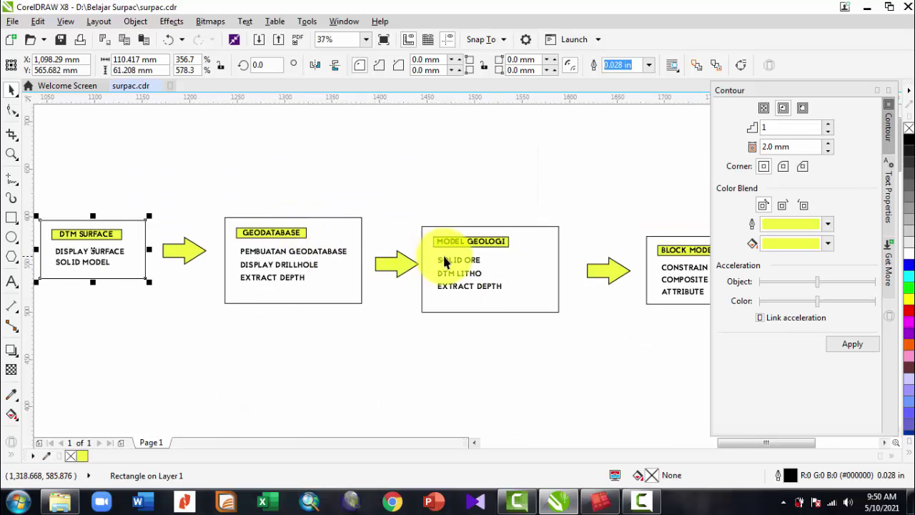
- Review the workflow diagram's stages from MODEL GEOLOGI through REPORT MODEL, and look over the whole flow
middle_drag(443, 262, 342, 264)
middle_drag(417, 274, 214, 272)
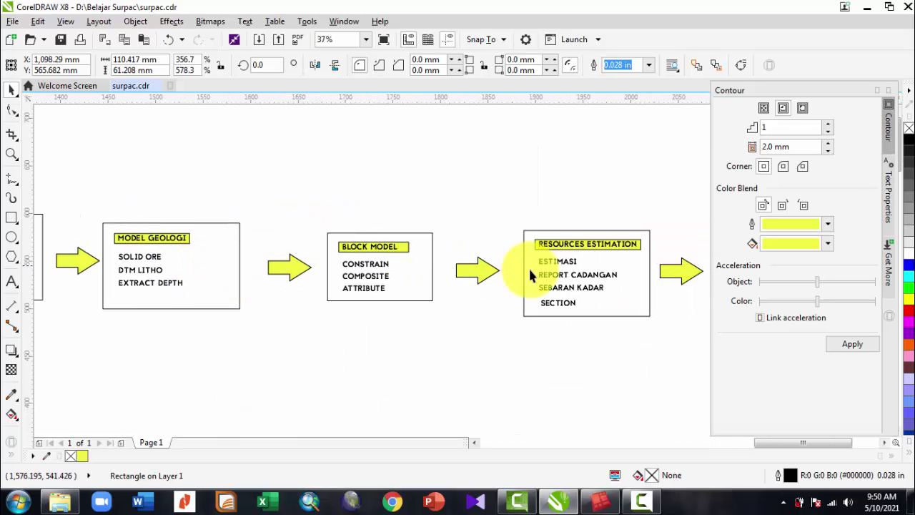
middle_drag(536, 262, 198, 276)
middle_drag(381, 243, 239, 250)
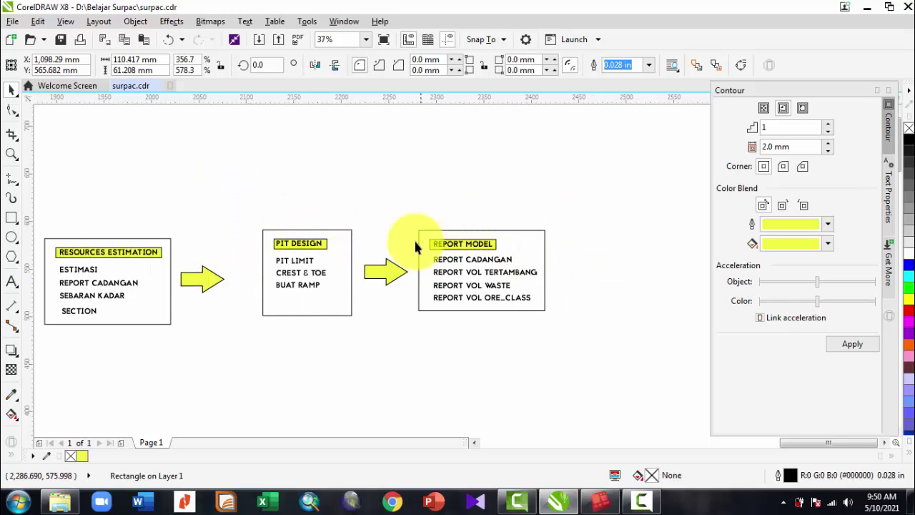
middle_drag(249, 301, 598, 311)
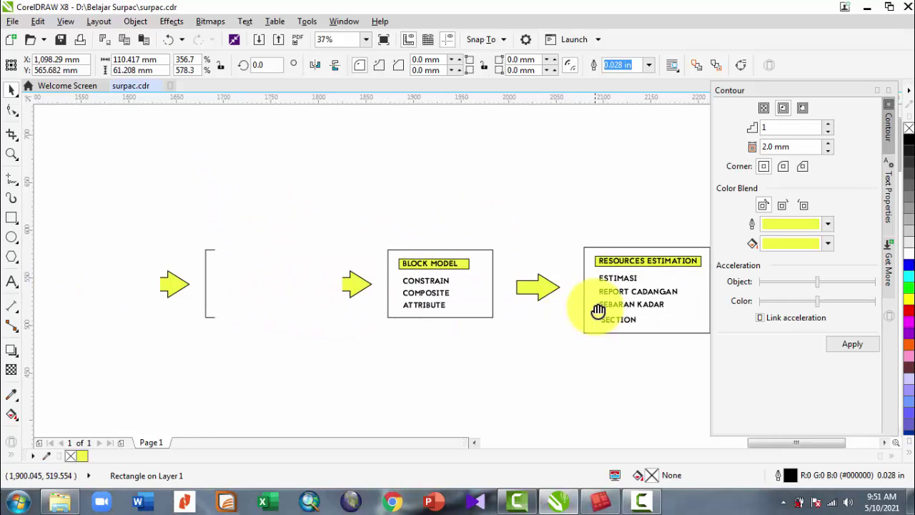
scroll(348, 270, up, 2)
scroll(345, 263, down, 5)
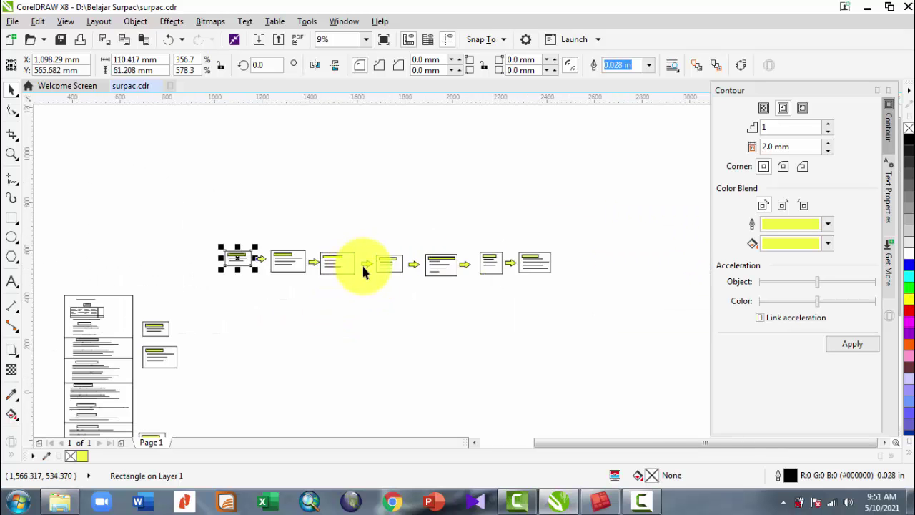
scroll(363, 266, up, 3)
- Minimize CorelDRAW and Surpac, and open the PROJECT SURPAC desktop folder in a maximized window
click(865, 7)
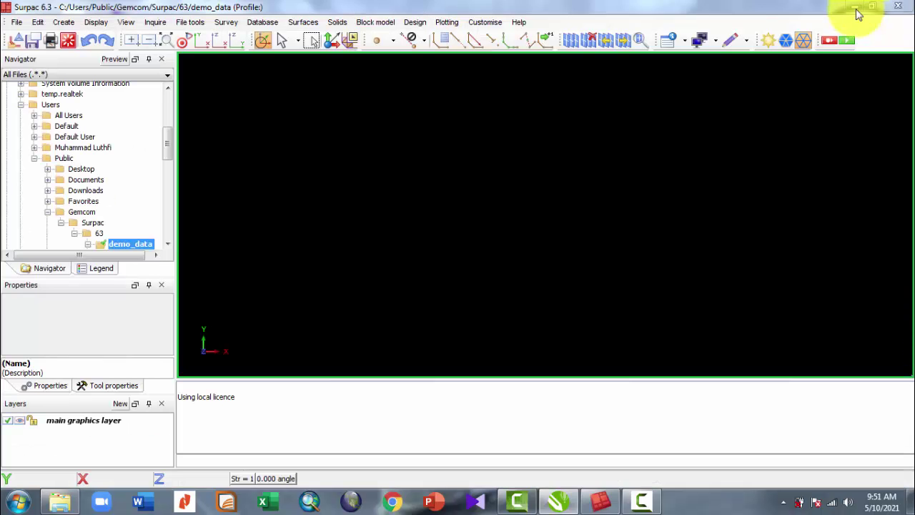
click(858, 7)
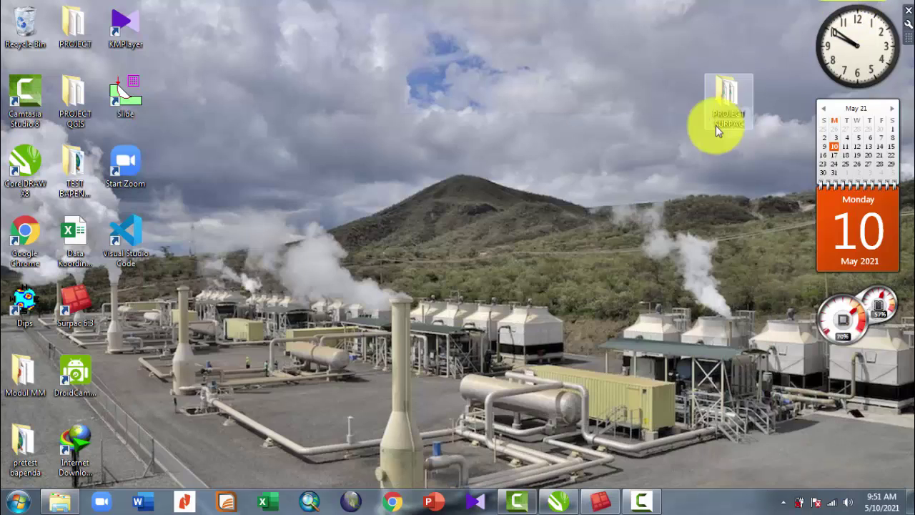
double_click(736, 85)
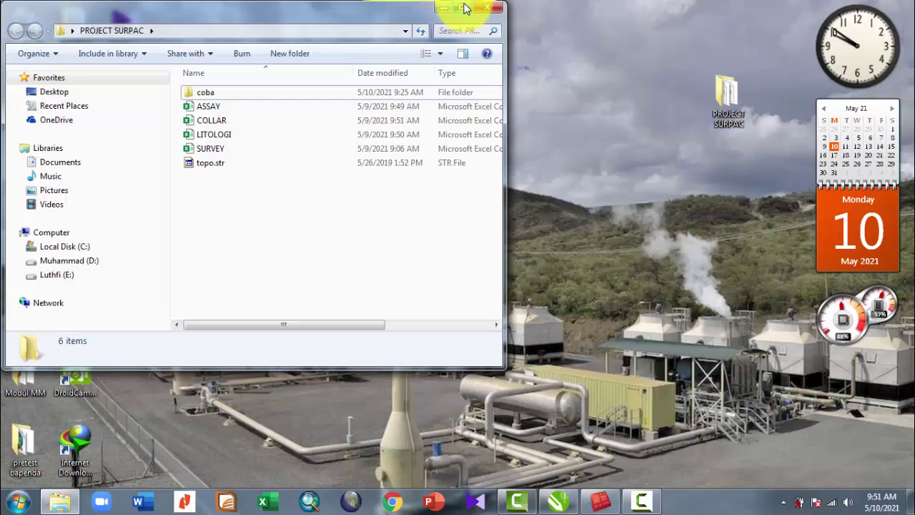
click(464, 8)
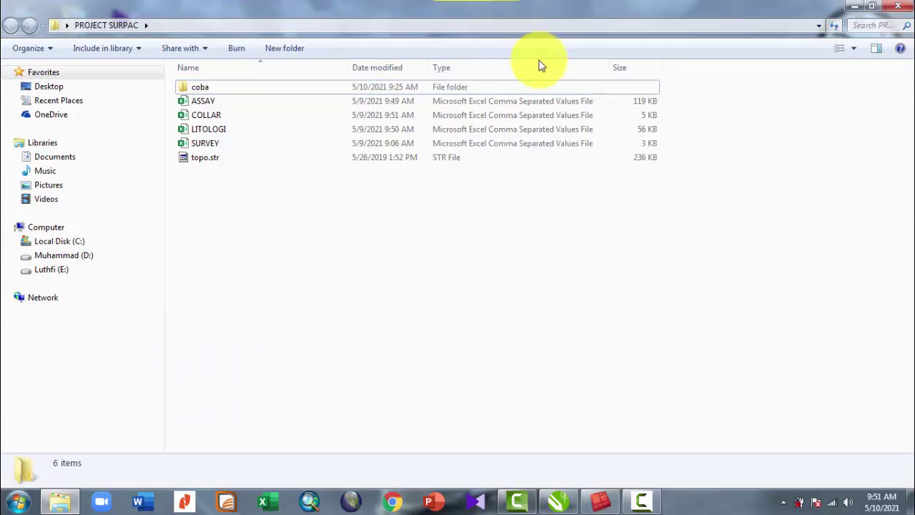
- Refresh the PROJECT SURPAC folder and point out its ASSAY, COLLAR, LITOLOGI, SURVEY and topo.str files by selecting them together
right_click(500, 253)
click(546, 298)
right_click(394, 240)
click(433, 292)
drag(450, 252, 341, 108)
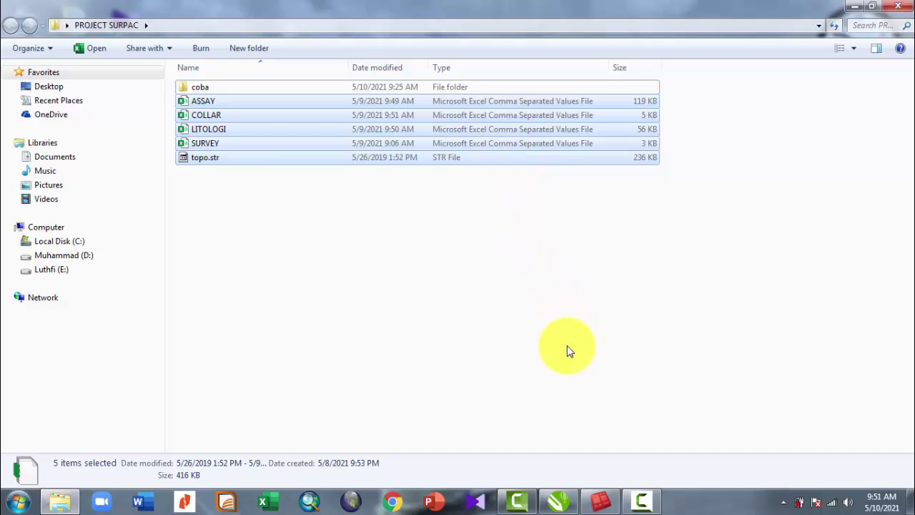
click(512, 251)
- Open the ASSAY file in Excel beside the file list and review its BHID, Fr., To and grade columns
click(431, 108)
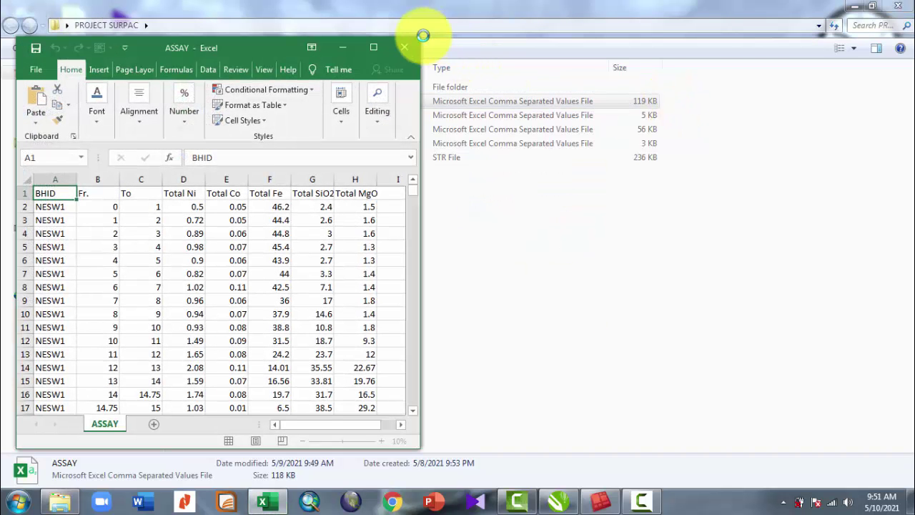
drag(147, 48, 445, 49)
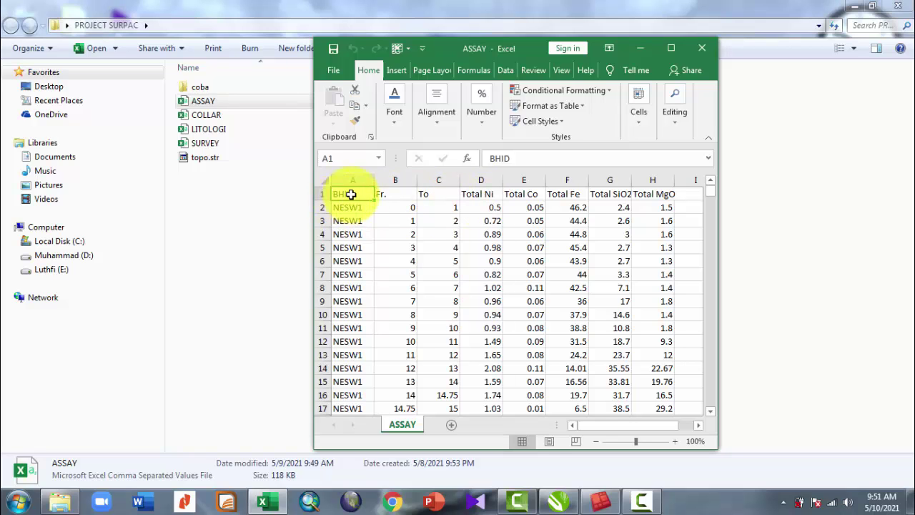
drag(341, 194, 350, 247)
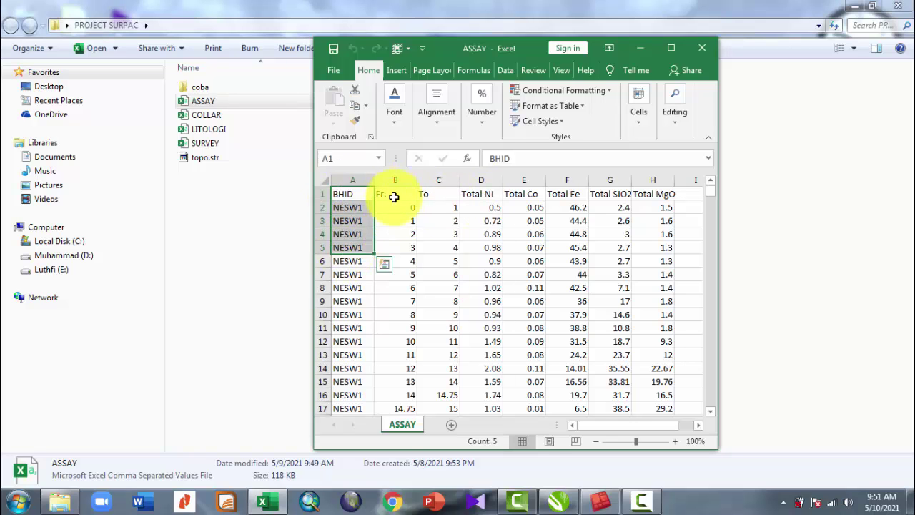
drag(394, 197, 397, 234)
drag(492, 194, 545, 195)
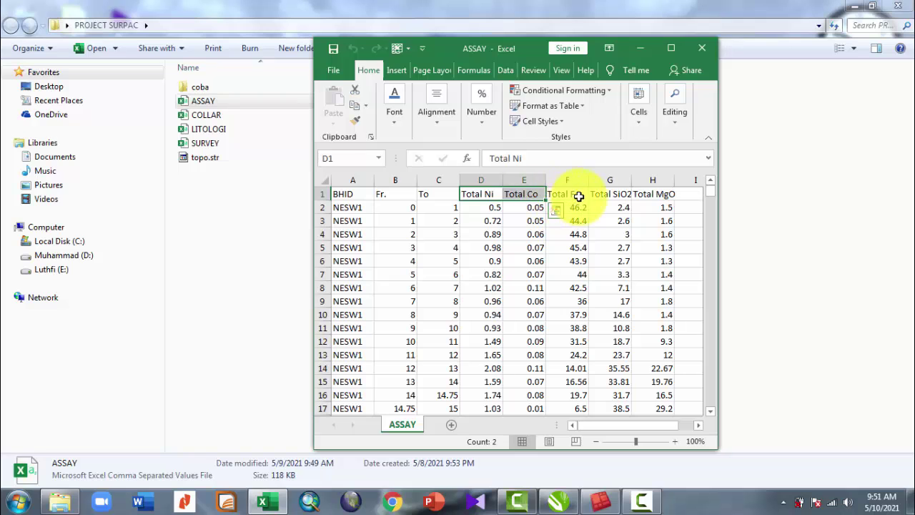
click(579, 196)
click(582, 203)
click(634, 217)
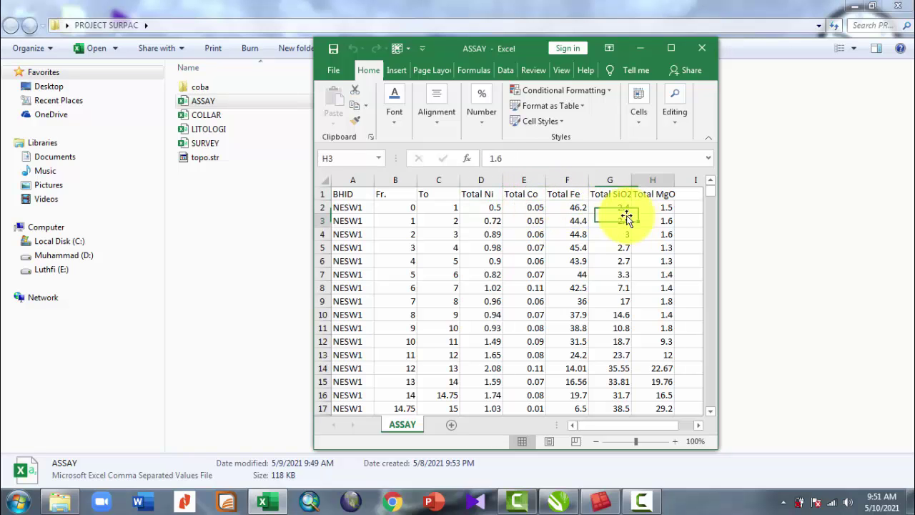
- Open the COLLAR file and review its BHID, collar coordinate and DEPTH columns
double_click(240, 121)
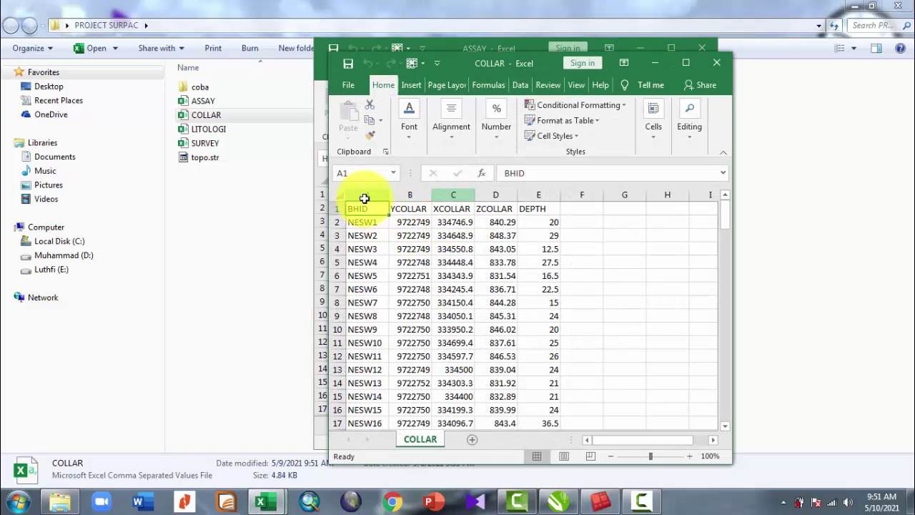
click(377, 195)
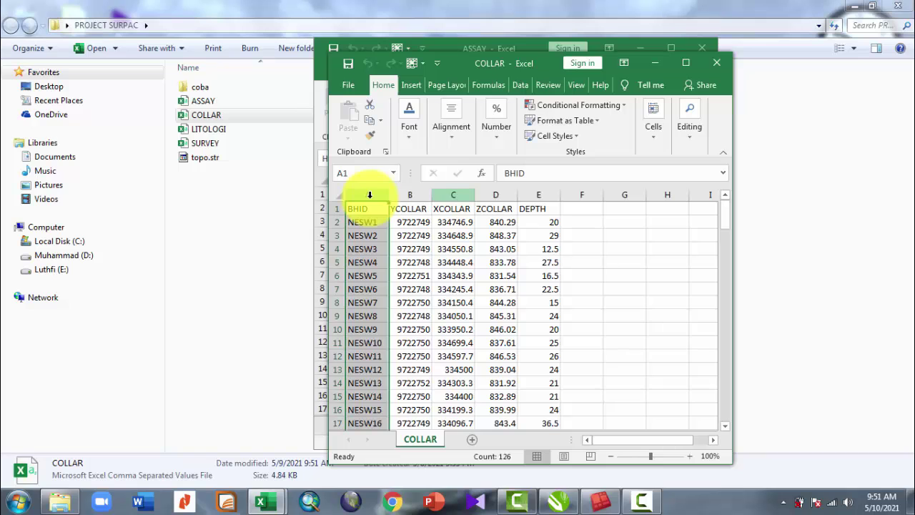
click(417, 194)
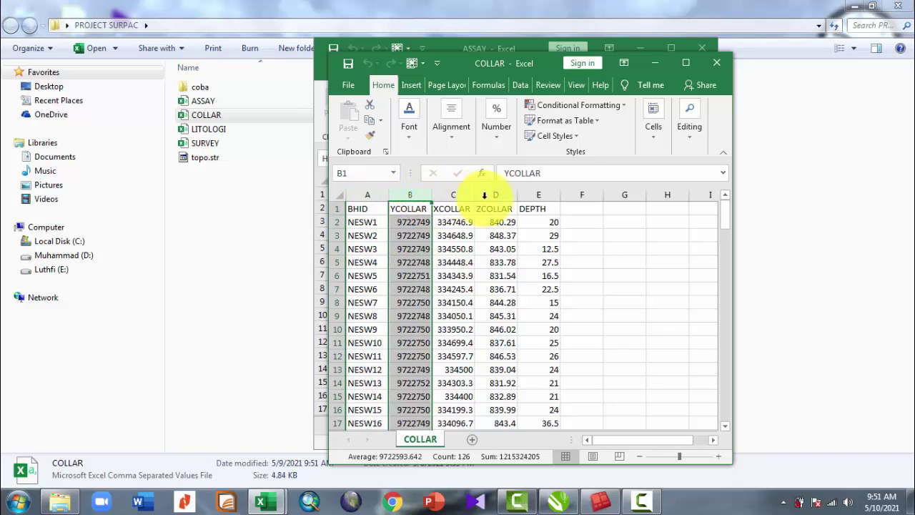
click(484, 195)
click(554, 194)
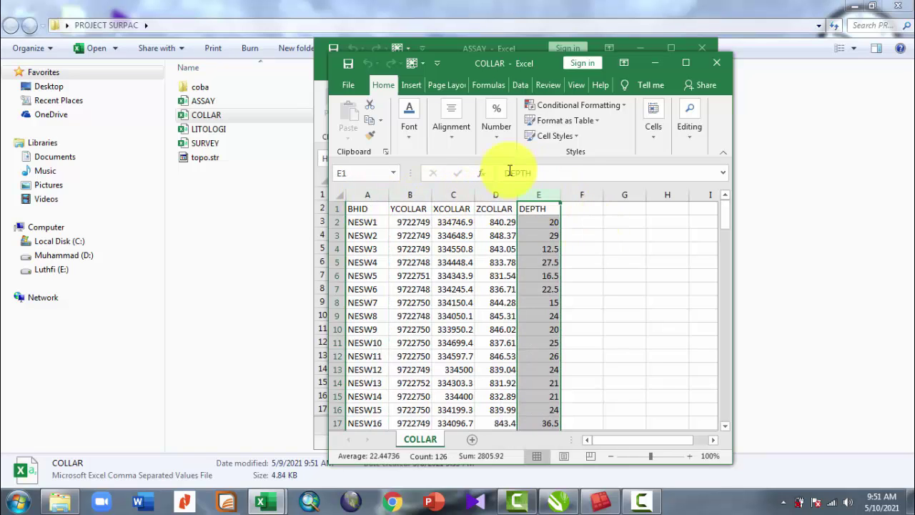
- Open the LITOLOGI file and review its BHID, Fr., To and LITOLOGI columns
click(210, 130)
click(384, 153)
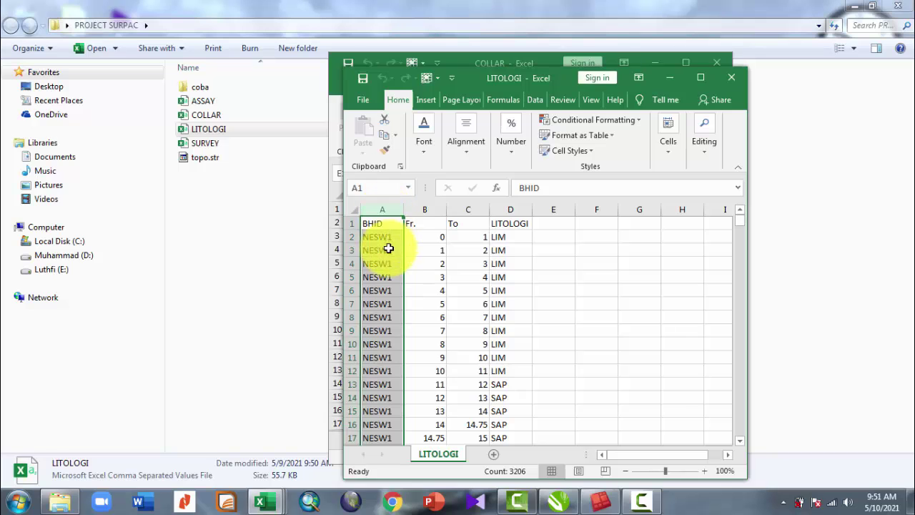
click(386, 240)
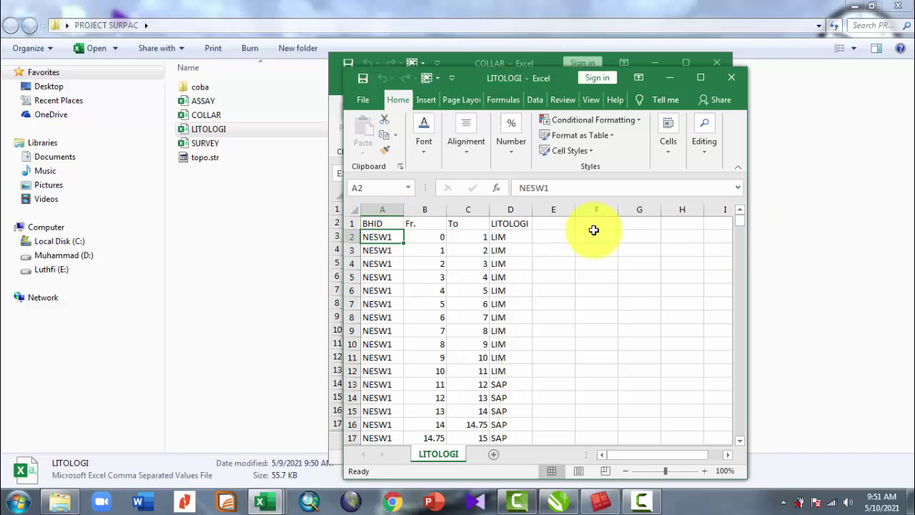
click(386, 211)
click(430, 211)
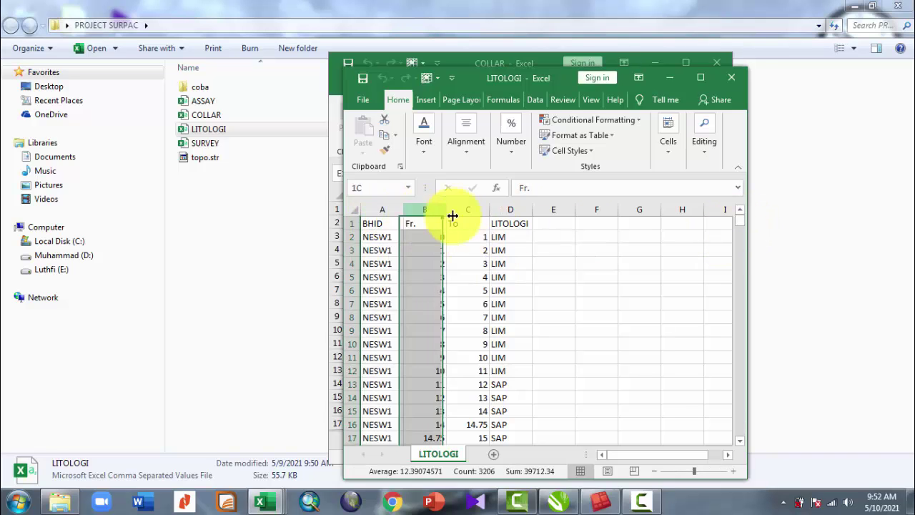
click(472, 217)
click(513, 211)
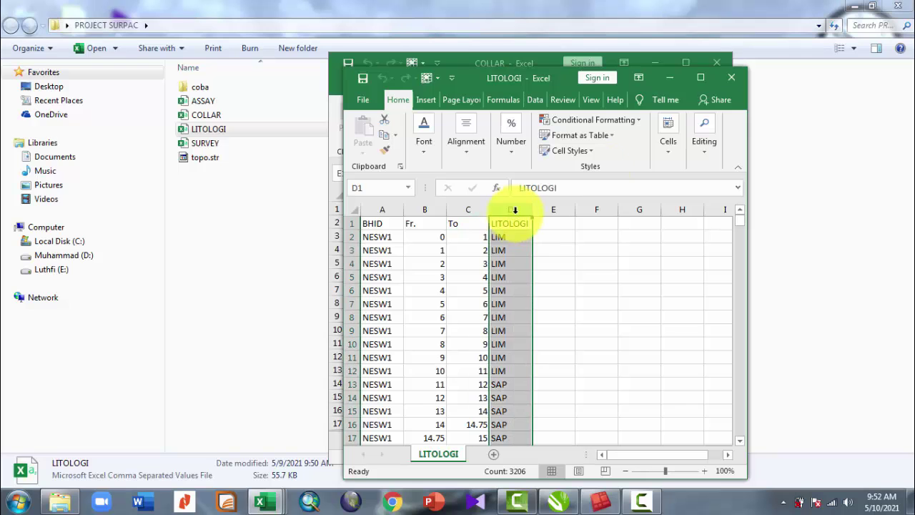
- Maximize the LITOLOGI sheet, highlight the LIM, SAP and BZ entries in its lithology column, and restore the window size
click(701, 77)
click(200, 210)
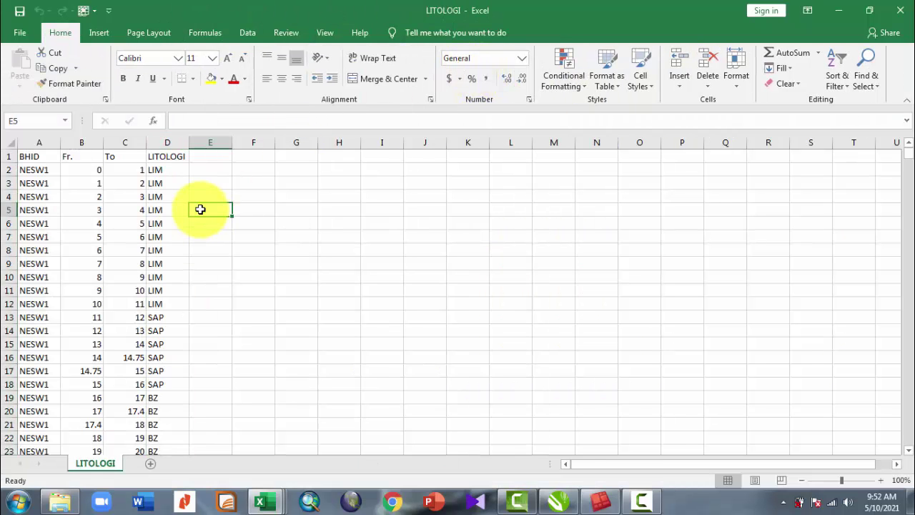
drag(173, 171, 168, 262)
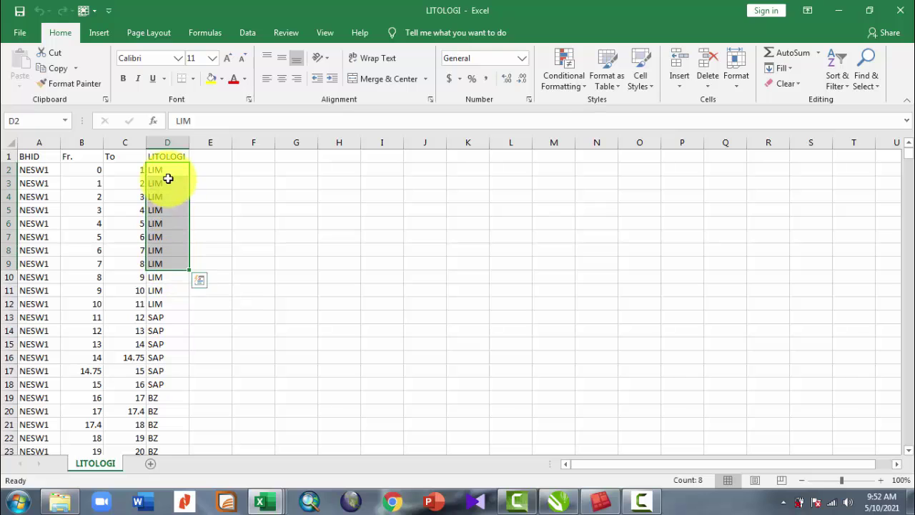
drag(168, 330, 163, 438)
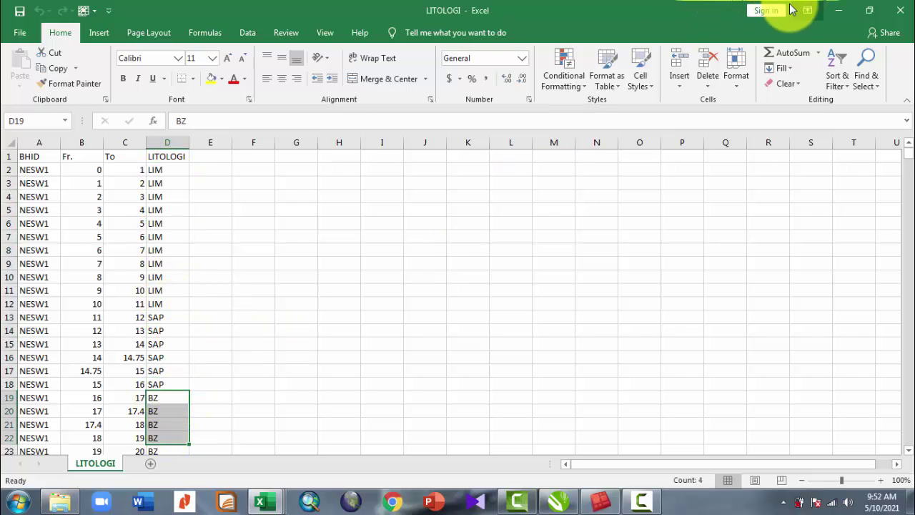
double_click(672, 14)
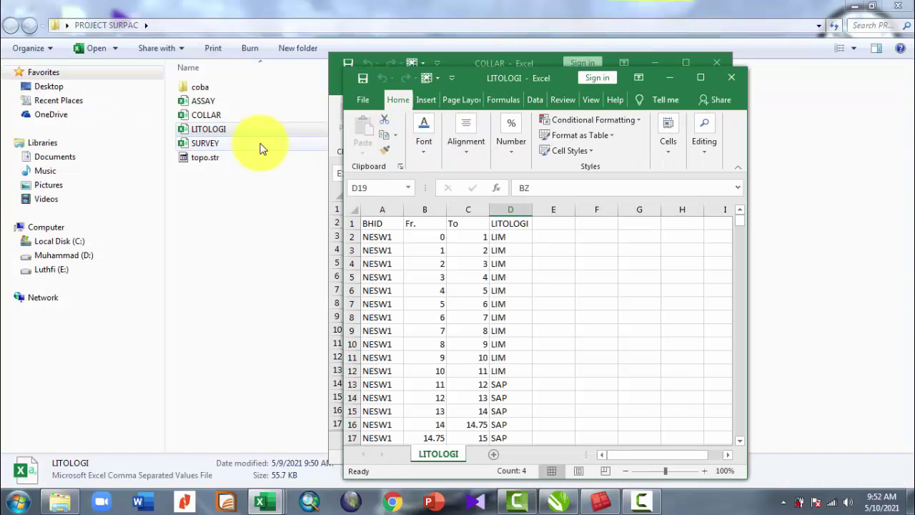
- Open the SURVEY file and review its BHID, DEPTH, AZIMUTH and DIP columns and the first dip entry
click(260, 146)
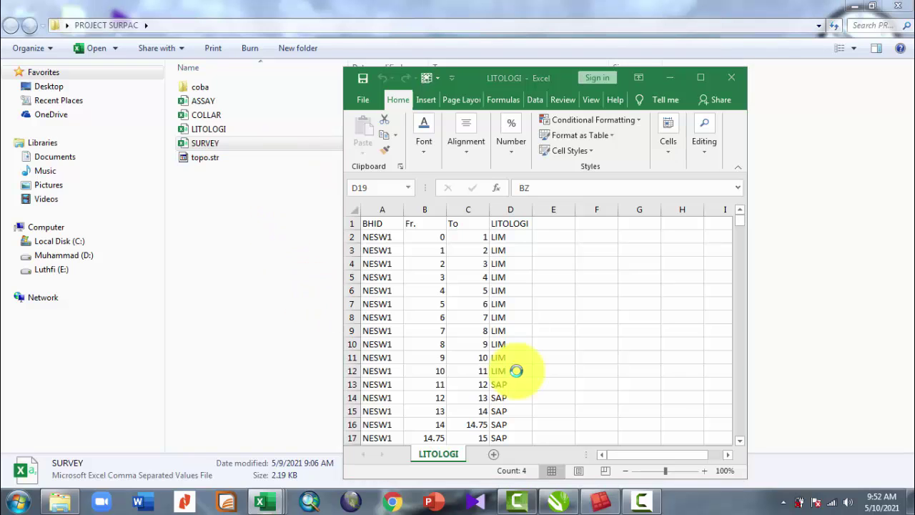
drag(280, 91, 577, 58)
click(431, 190)
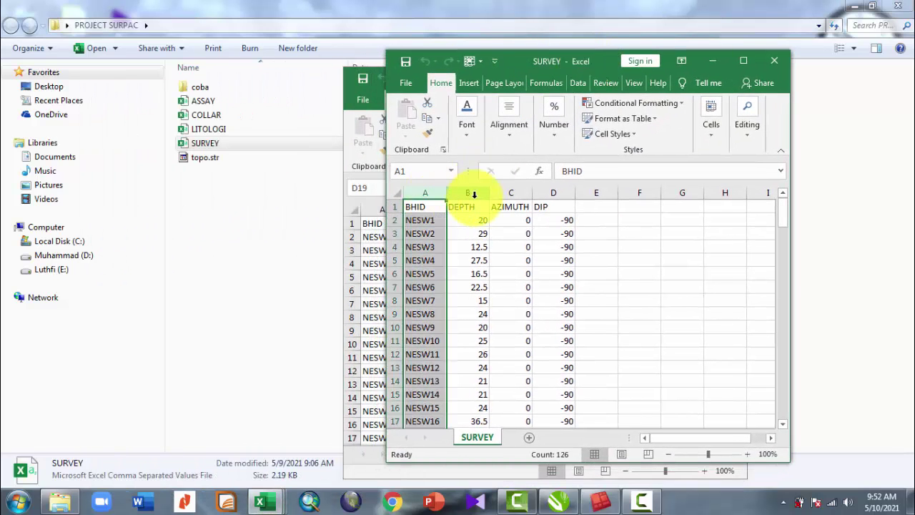
click(472, 194)
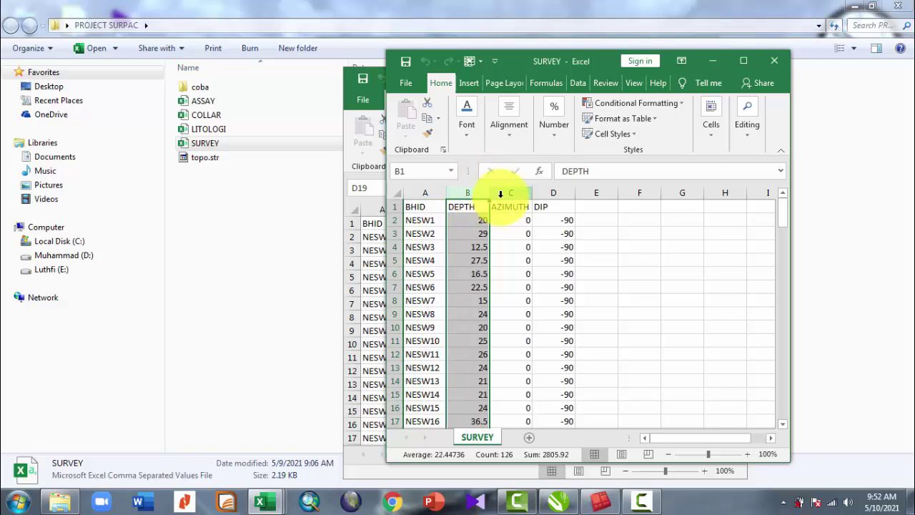
click(528, 192)
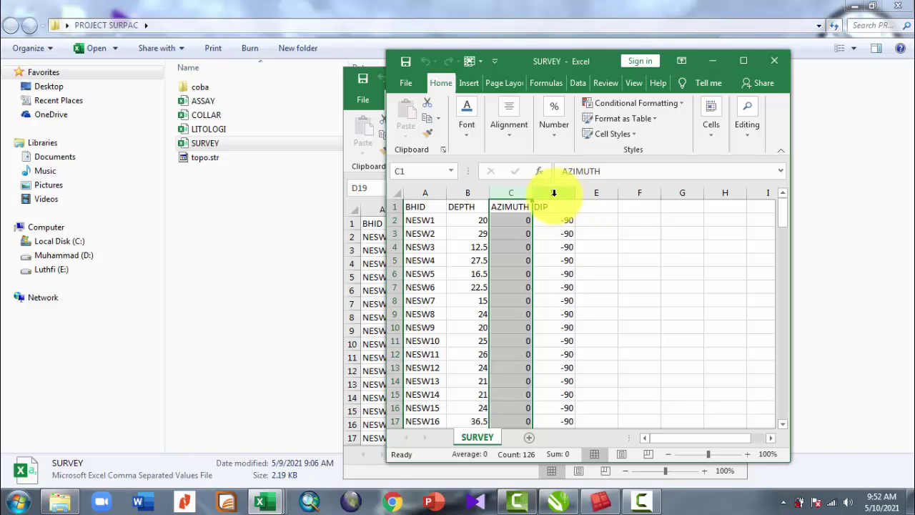
click(554, 193)
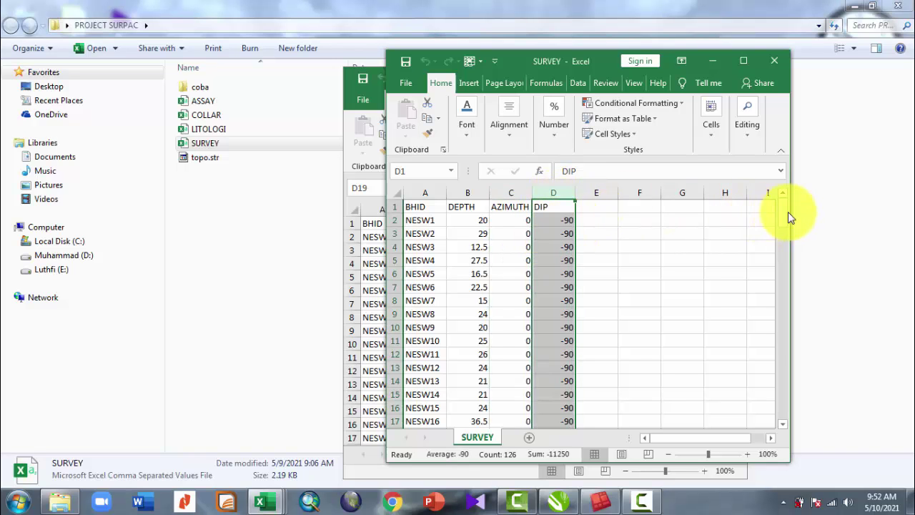
drag(782, 212, 765, 198)
click(565, 220)
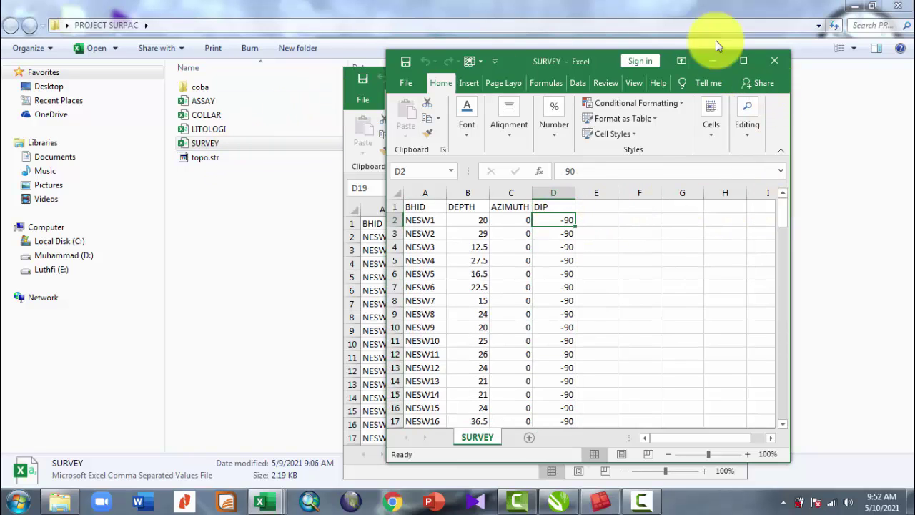
- Minimize the SURVEY and LITOLOGI sheets, point out topo.str in the PROJECT SURPAC folder and refresh the file list
click(713, 59)
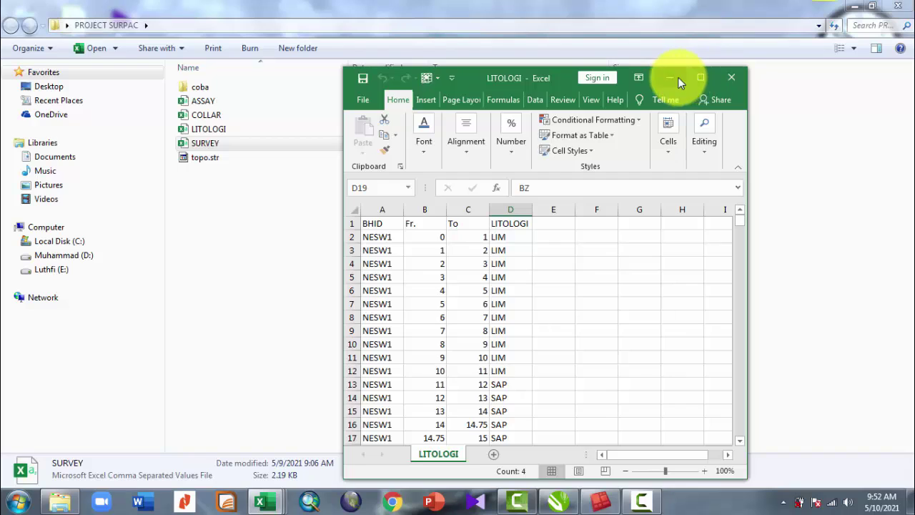
click(672, 78)
click(429, 158)
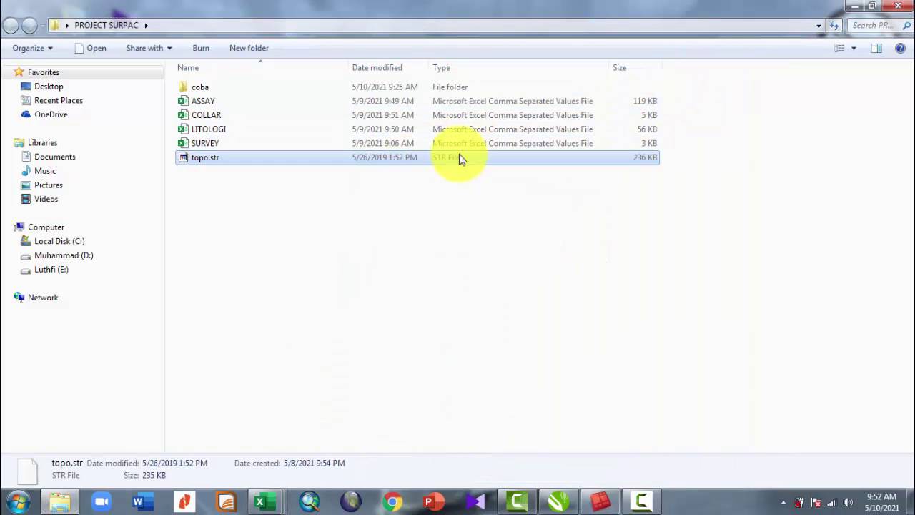
drag(441, 204, 374, 162)
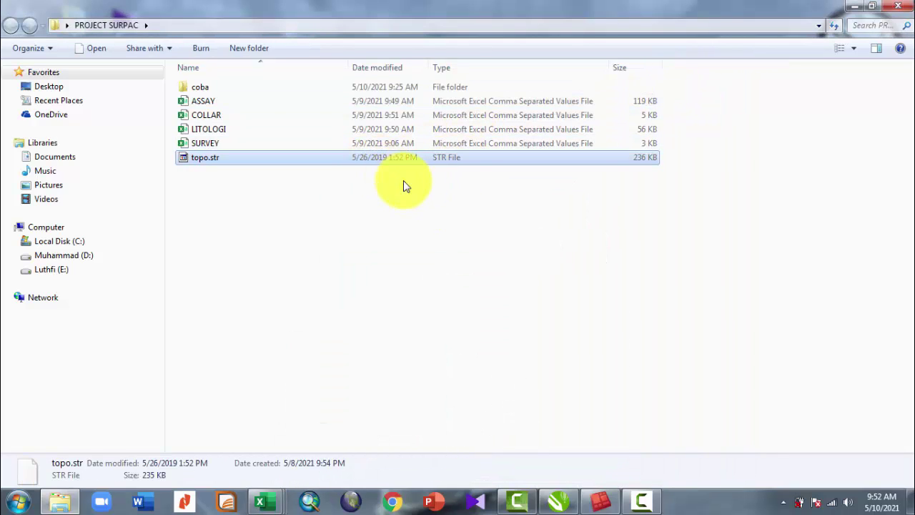
right_click(369, 194)
click(402, 248)
right_click(368, 204)
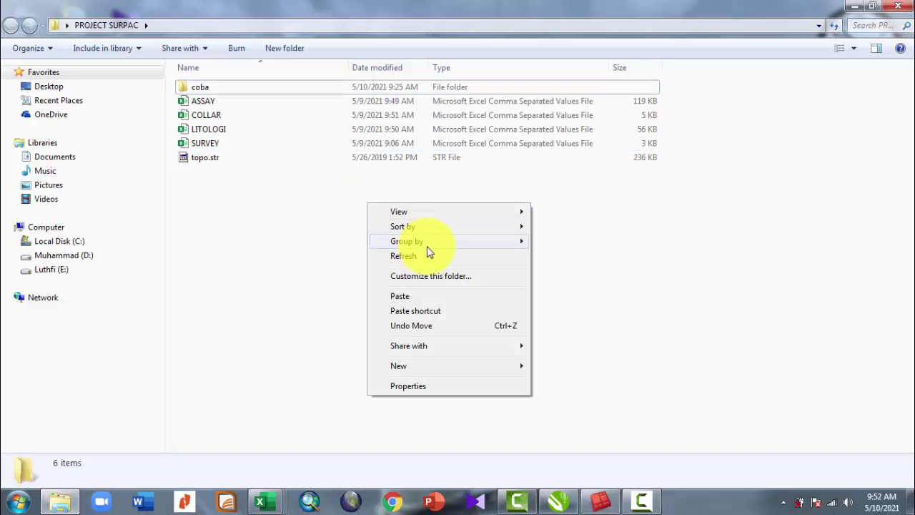
click(434, 258)
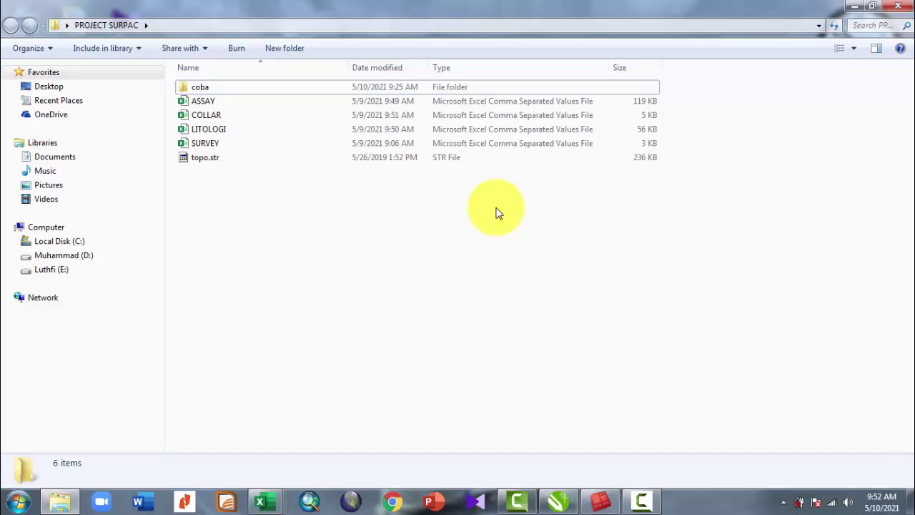
- Highlight topo.str, all five input files, and the four drillhole files ASSAY, COLLAR, LITOLOGI and SURVEY in the folder
click(467, 159)
drag(566, 217, 408, 107)
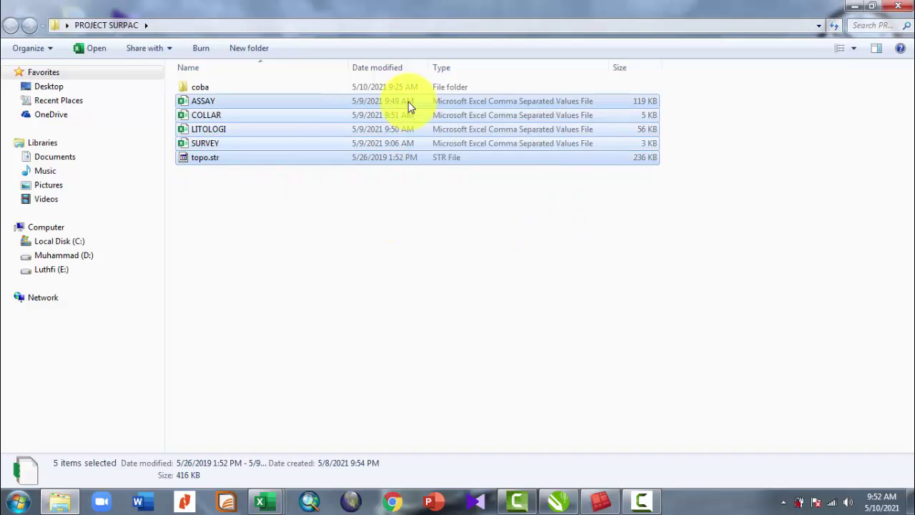
click(370, 210)
drag(593, 107, 514, 143)
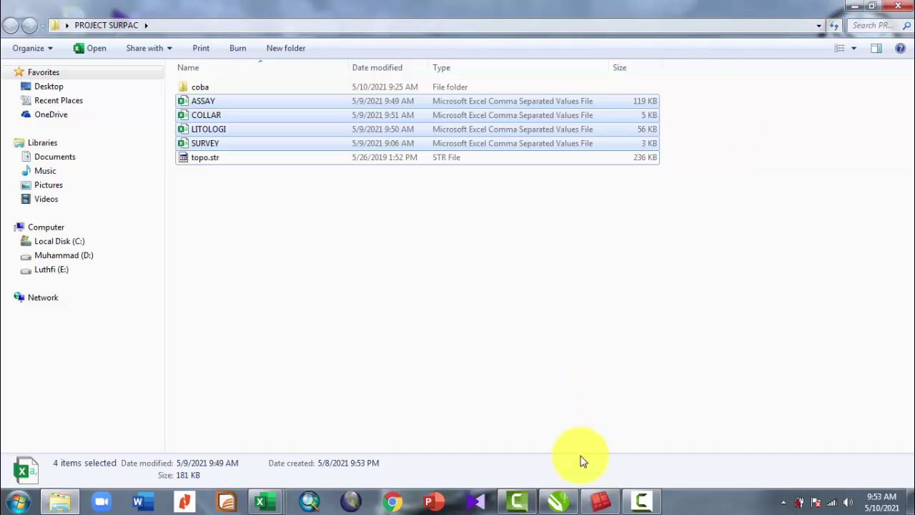
- Look over the folder tree in Surpac, and minimize the open windows to show the PROJECT SURPAC folder on the desktop
click(599, 501)
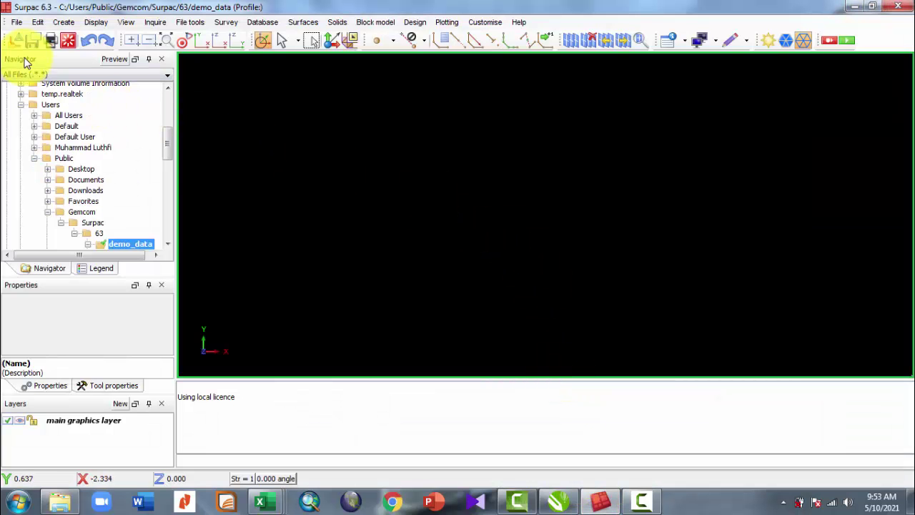
drag(166, 141, 168, 92)
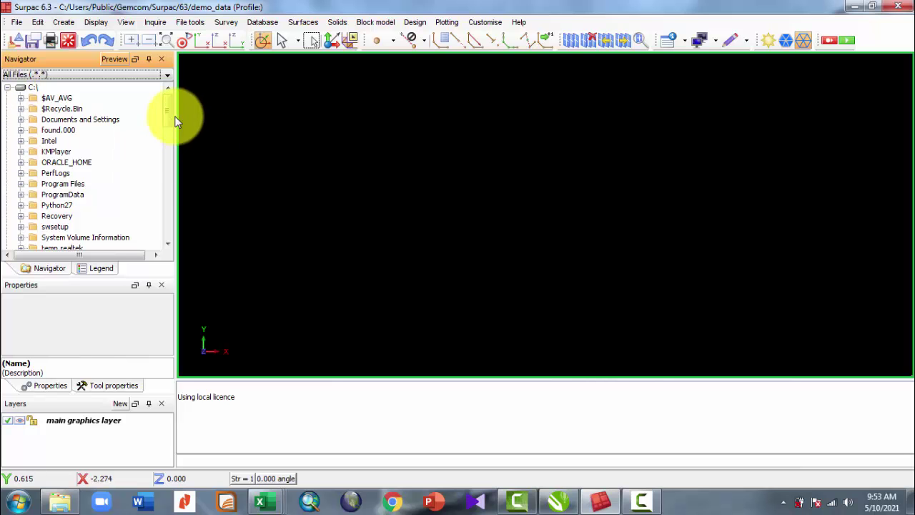
click(853, 7)
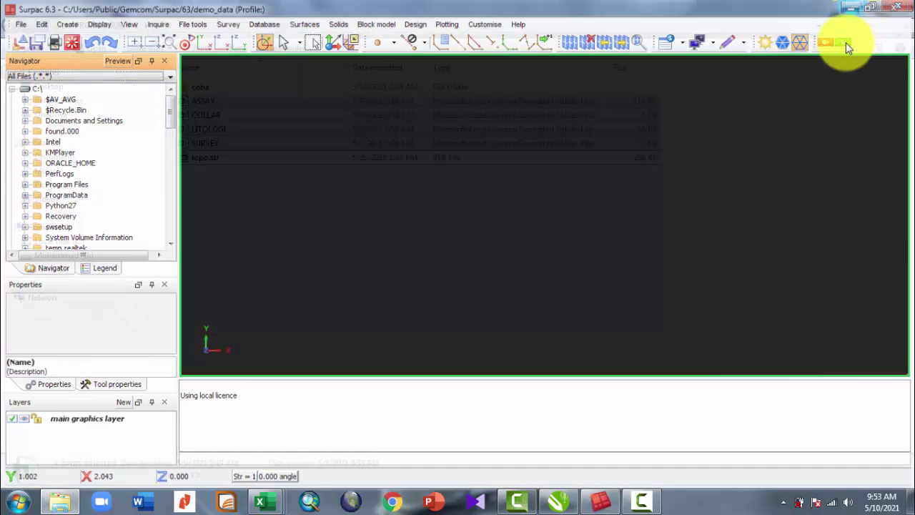
click(858, 6)
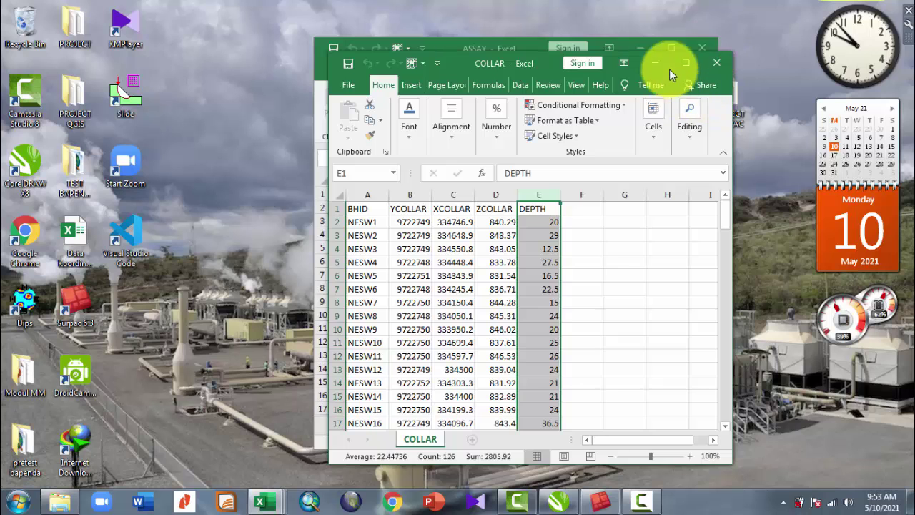
click(653, 64)
click(641, 48)
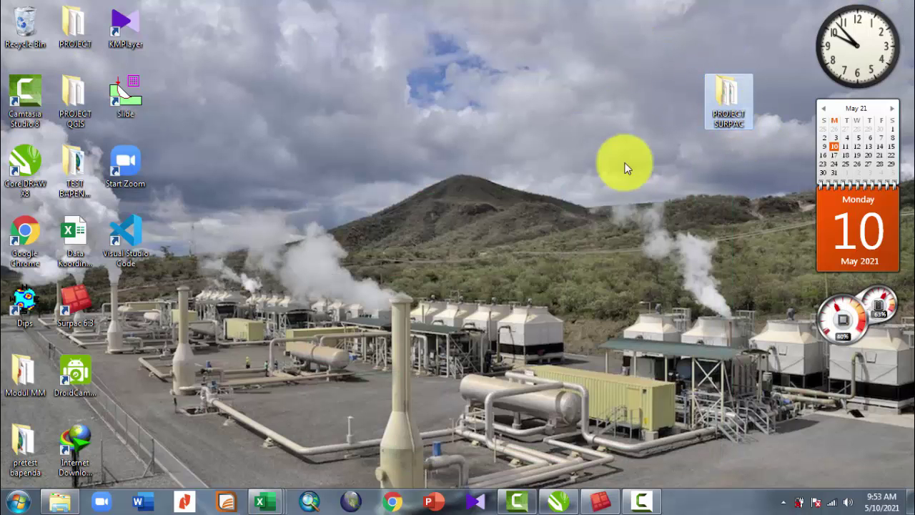
- Switch to Surpac and set the desktop's PROJECT SURPAC folder as the work directory
click(600, 501)
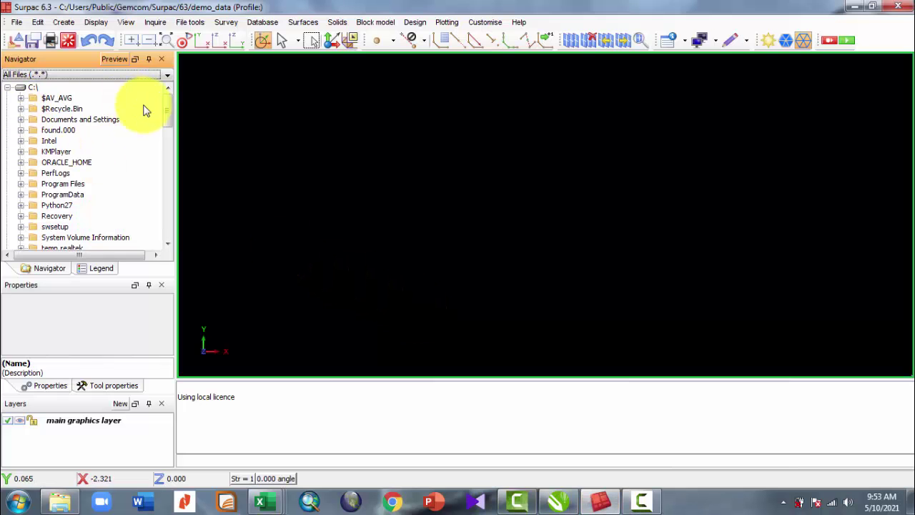
drag(171, 112, 172, 148)
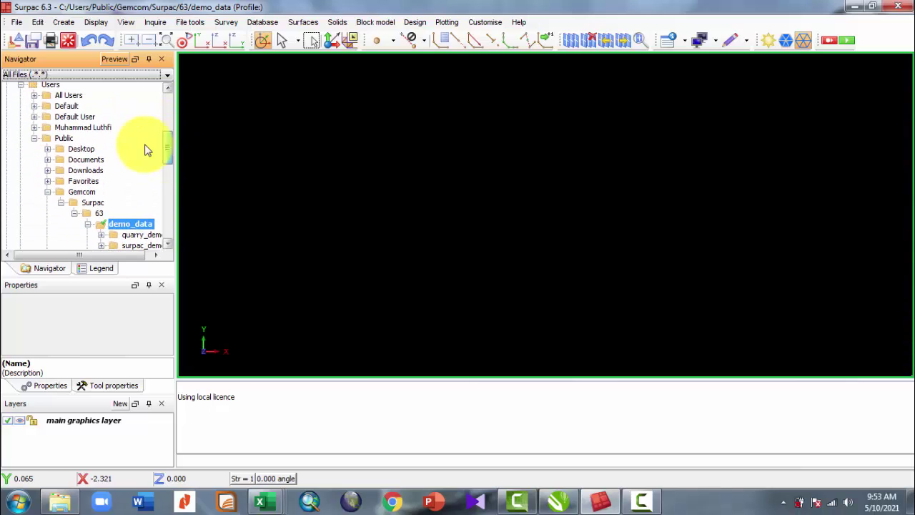
click(34, 127)
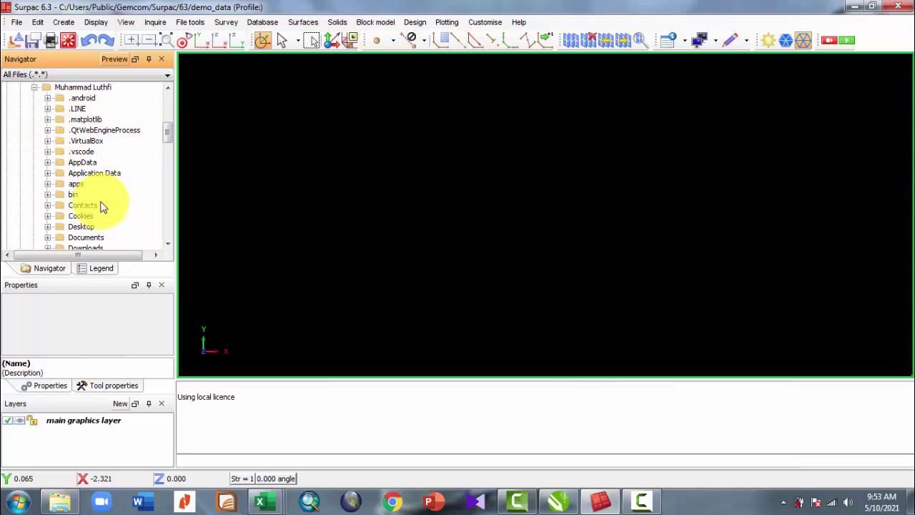
click(47, 226)
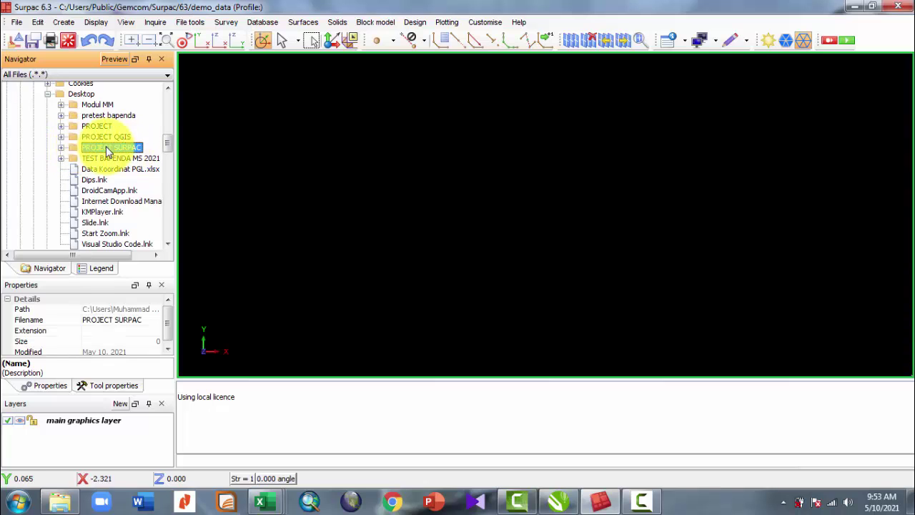
right_click(107, 152)
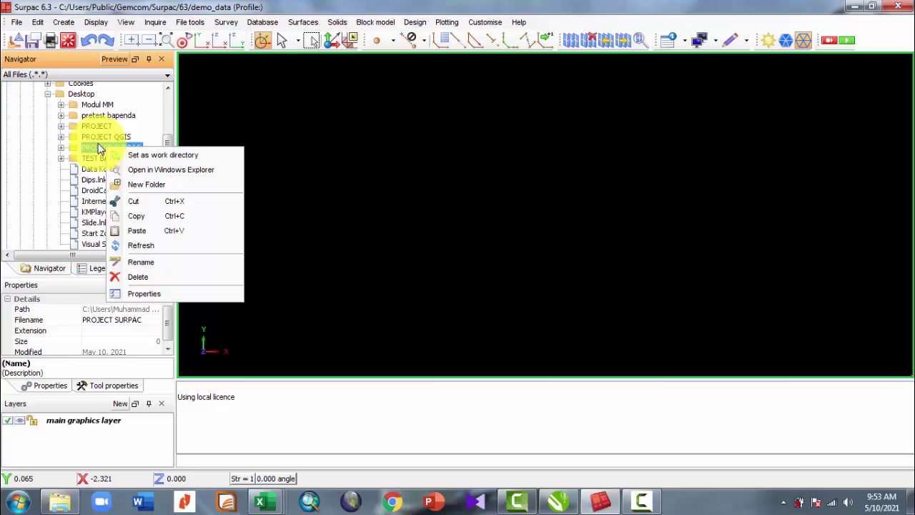
click(148, 155)
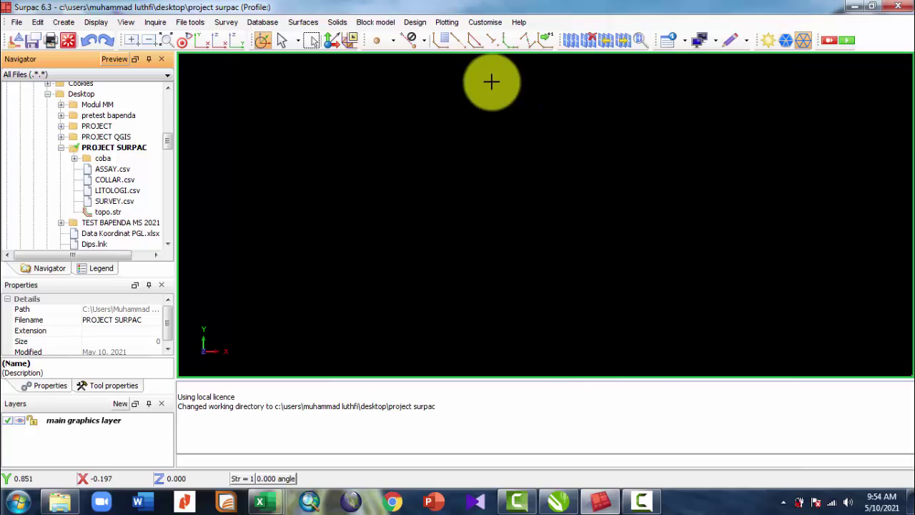
- Load the topo.str contour file into the graphics view
click(108, 213)
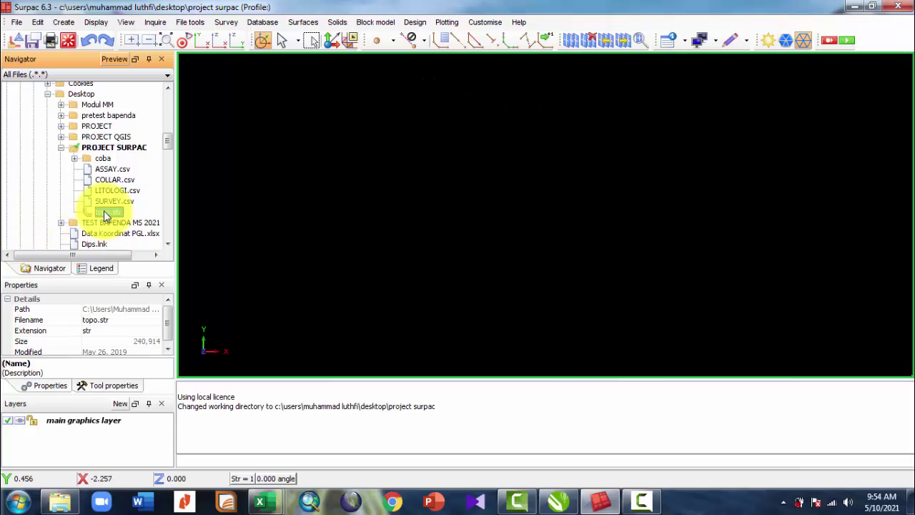
drag(112, 213, 256, 208)
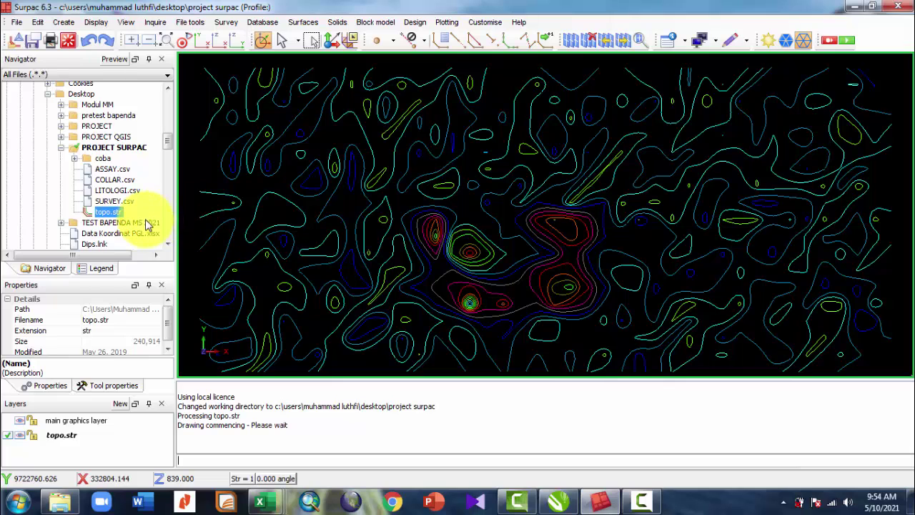
scroll(395, 206, down, 4)
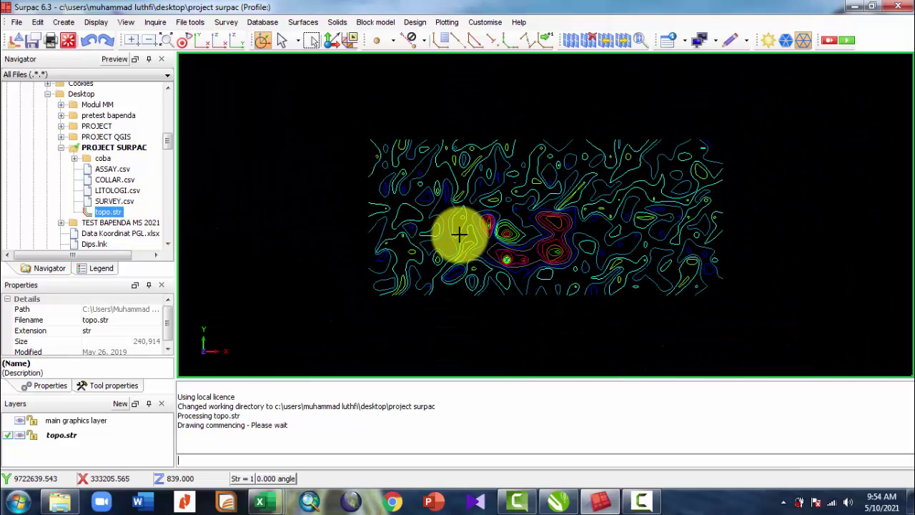
- Create a DTM from the topo.str layer with object ID 1 and the break line test enabled, and view it tilted
click(72, 437)
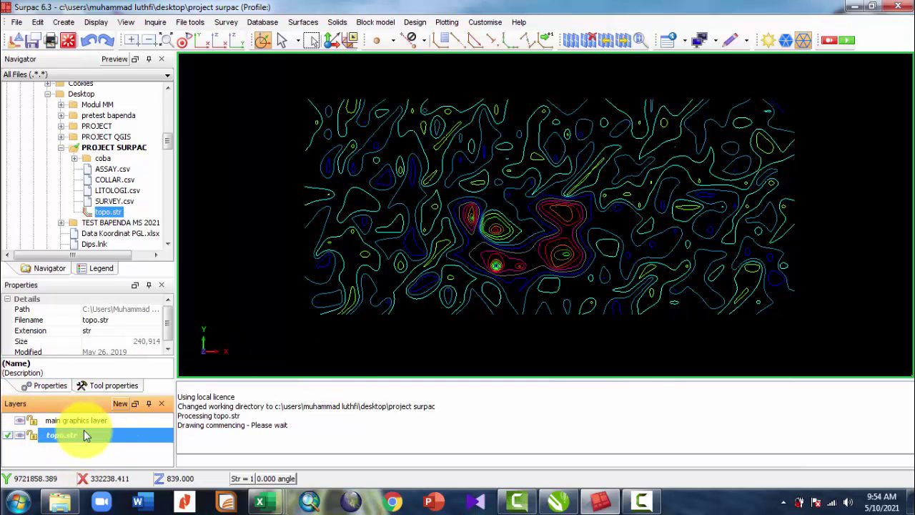
right_click(64, 435)
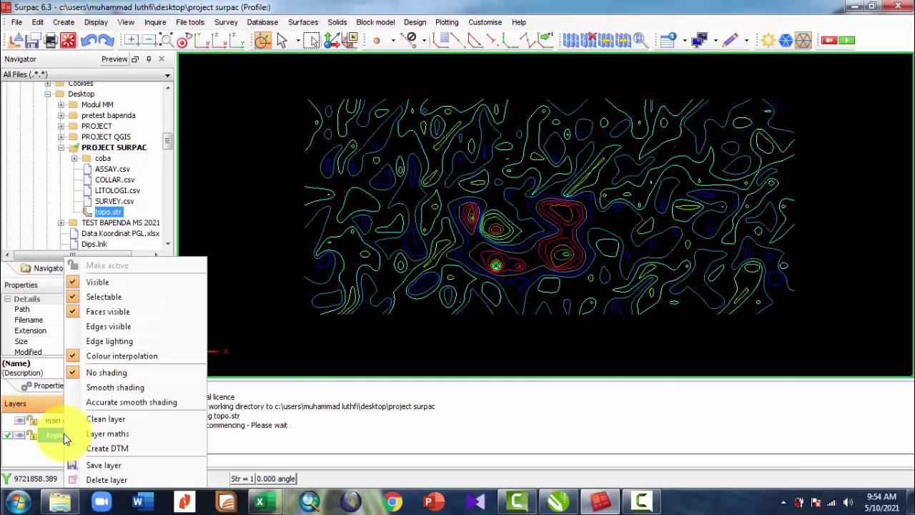
click(121, 449)
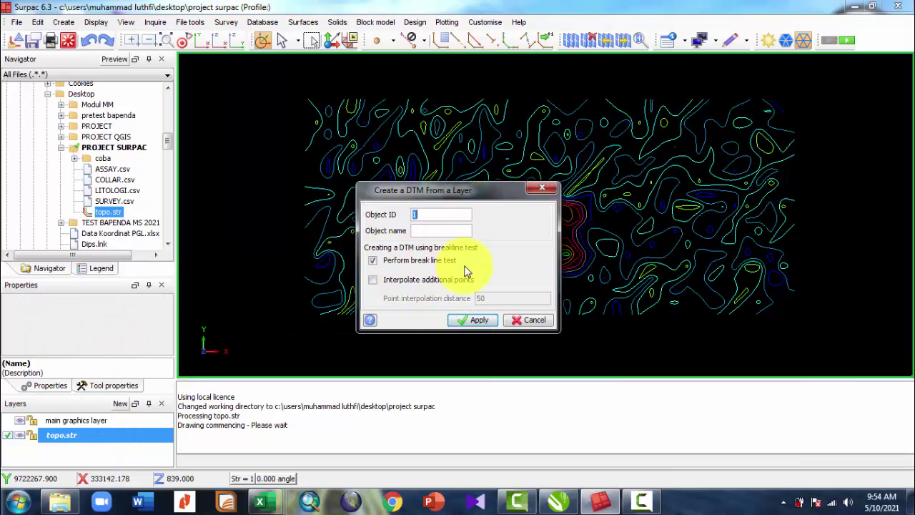
click(469, 320)
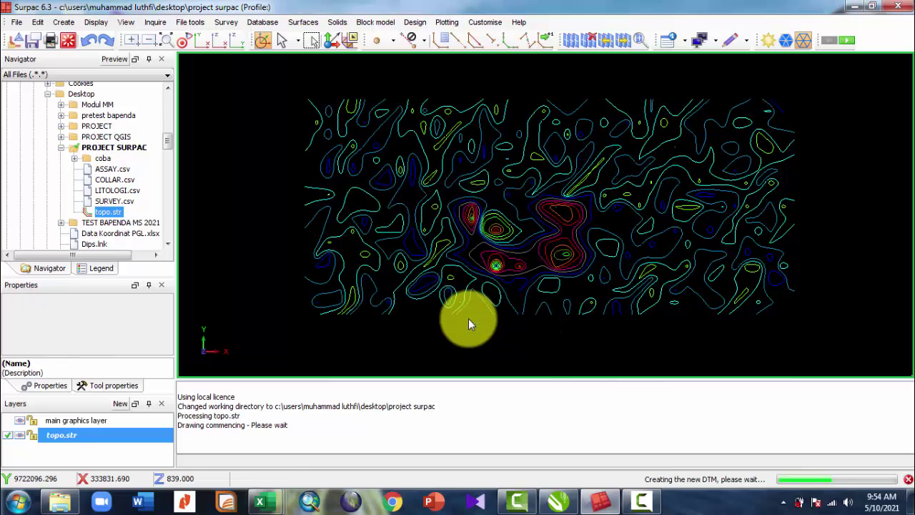
mouse_move(438, 285)
mouse_down()
mouse_move(478, 252)
mouse_move(450, 267)
mouse_move(429, 250)
mouse_move(421, 259)
mouse_up()
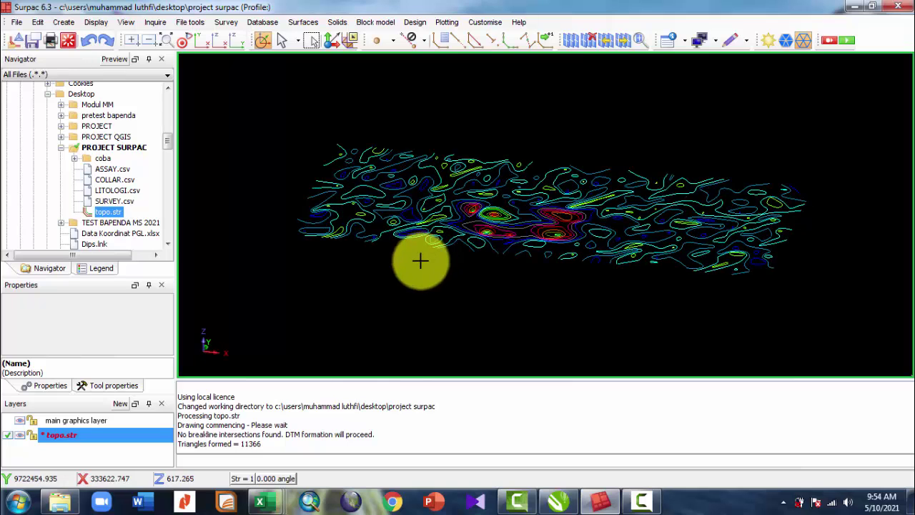
- Save the topo.str layer as a Surpac DTM file named topo with the .dtm extension in text format
click(91, 435)
right_click(79, 435)
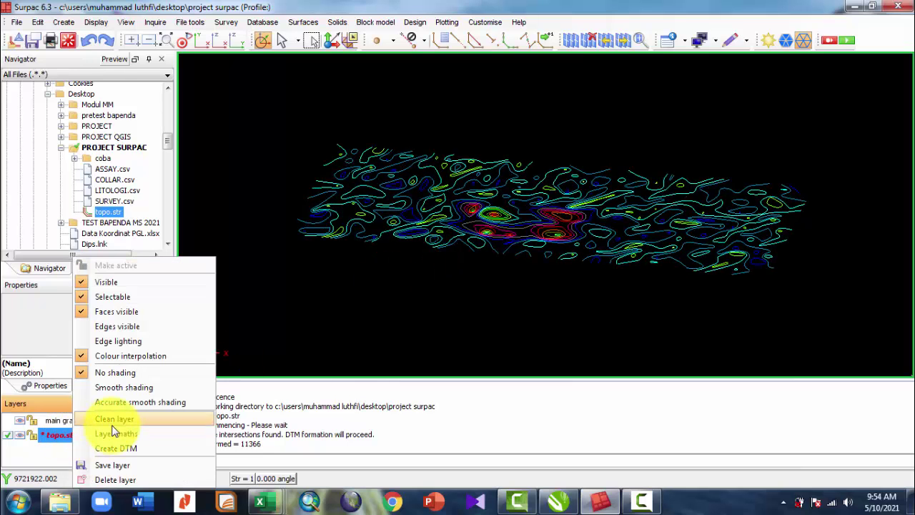
click(131, 467)
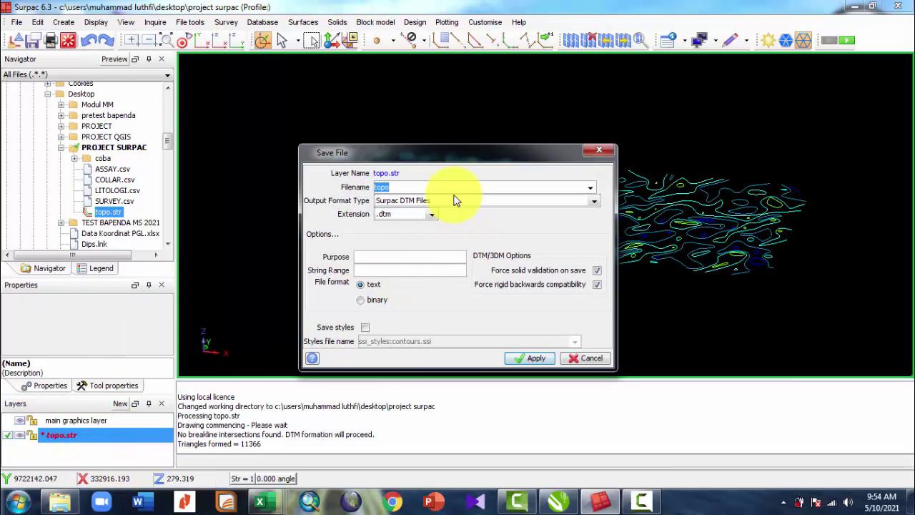
click(533, 358)
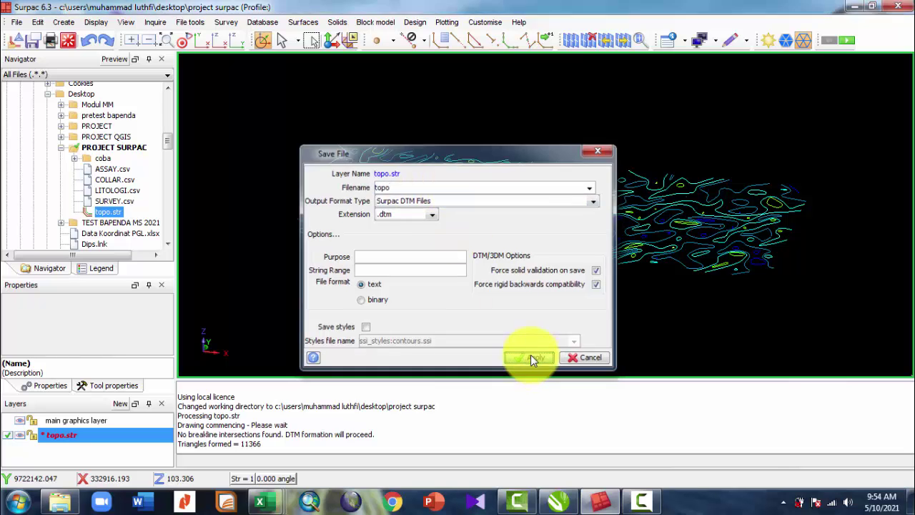
- Confirm saving the topo DTM and check the topo.dtm file in the PROJECT SURPAC folder
click(513, 292)
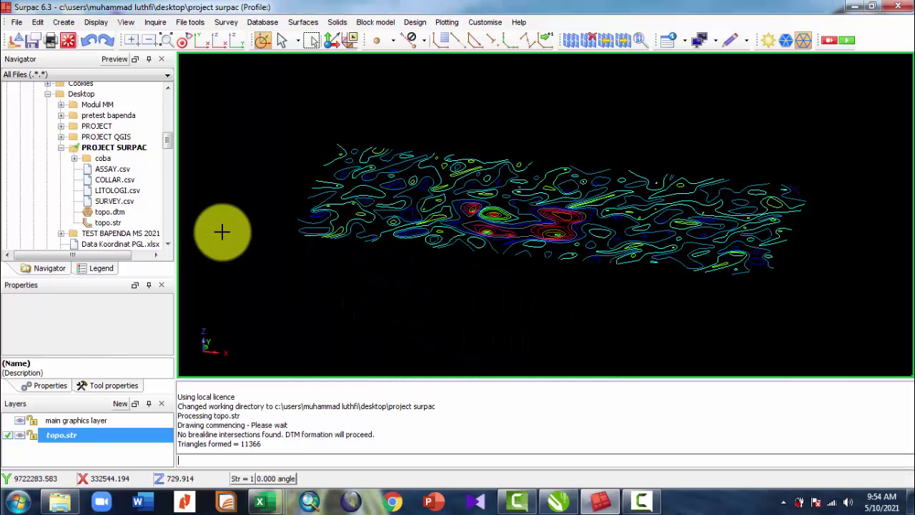
click(110, 213)
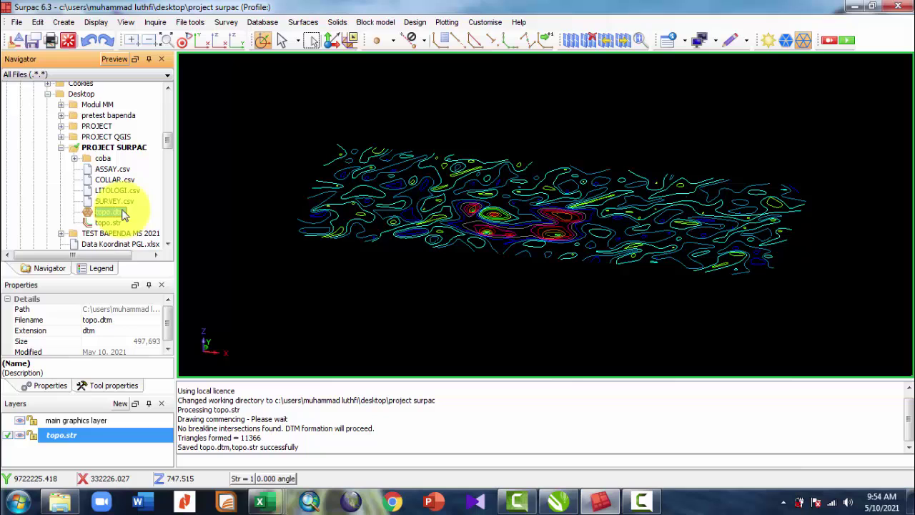
click(115, 147)
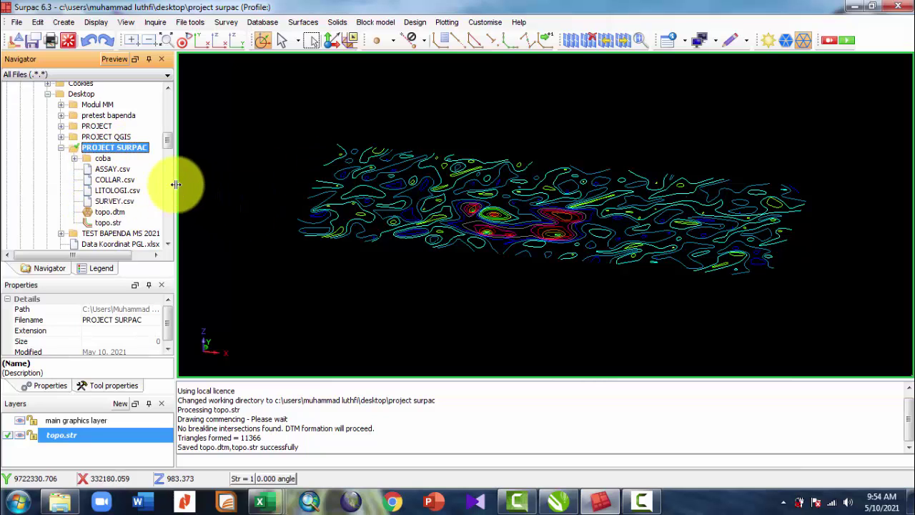
drag(495, 213, 507, 231)
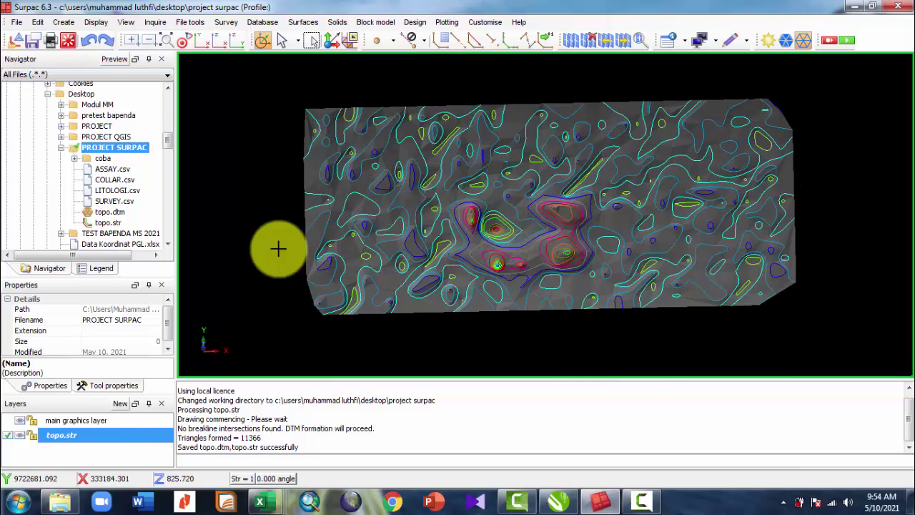
- Delete the topo.str layer and load the saved topo.dtm file into the graphics view, fitted to its full extent
right_click(63, 438)
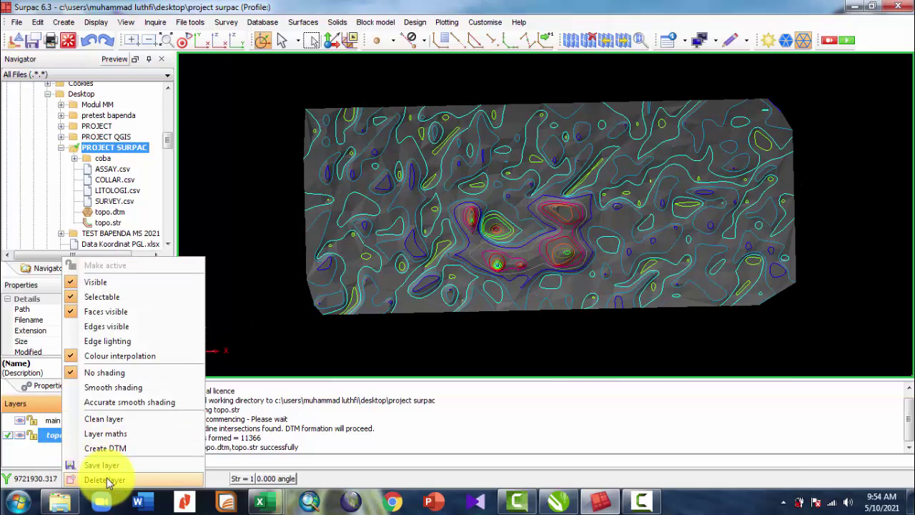
click(104, 480)
click(113, 213)
drag(111, 213, 298, 213)
drag(450, 232, 429, 252)
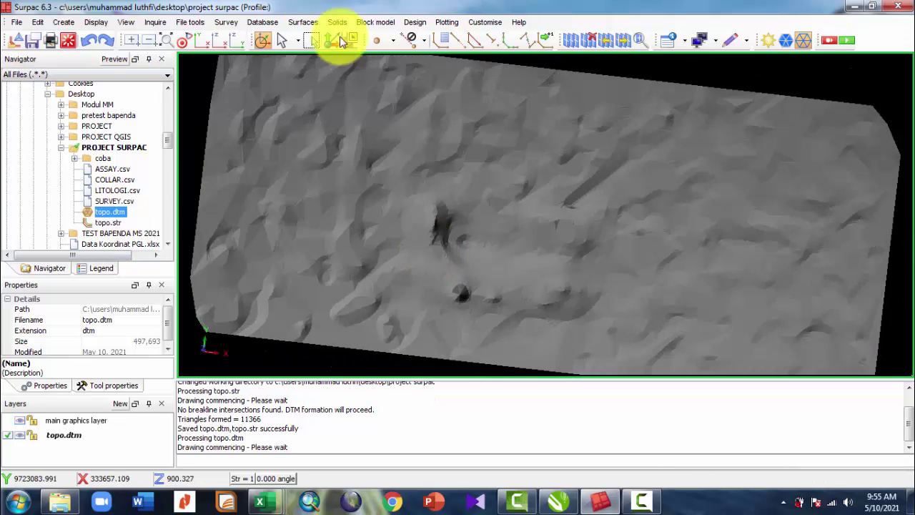
click(167, 40)
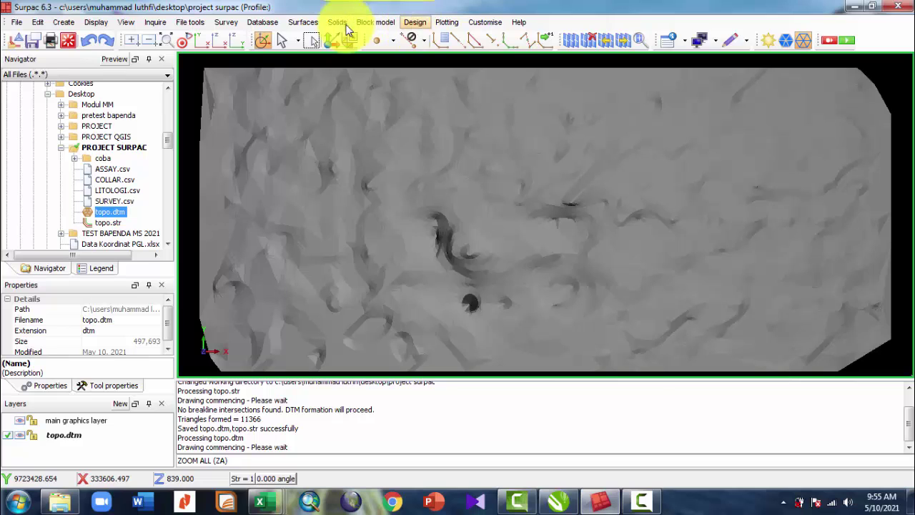
click(303, 24)
mouse_move(342, 234)
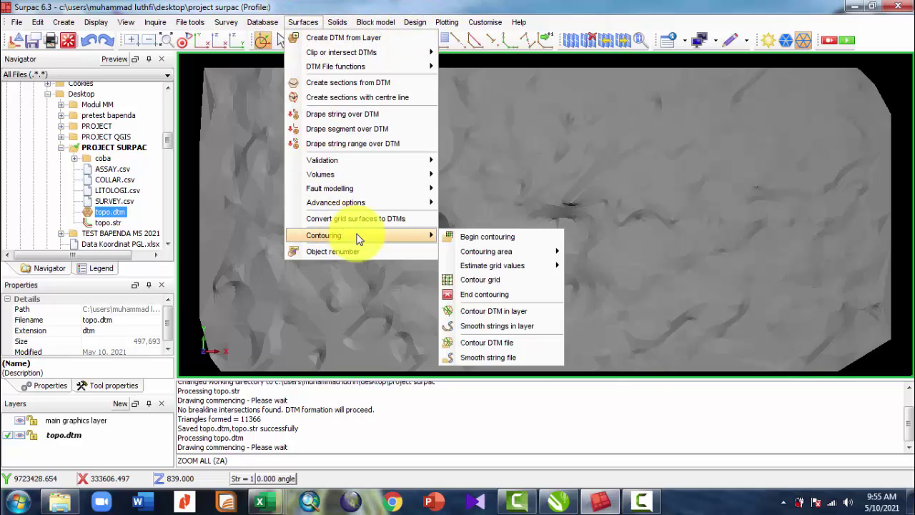
click(482, 313)
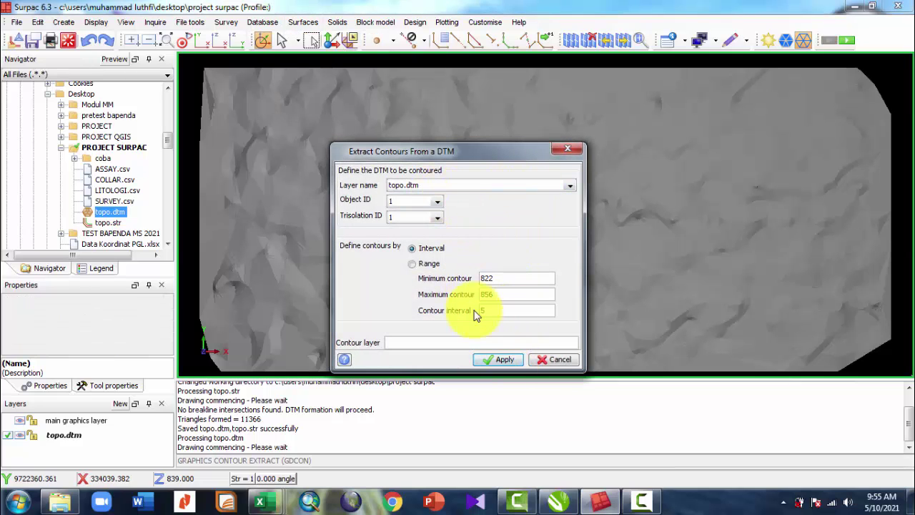
click(575, 152)
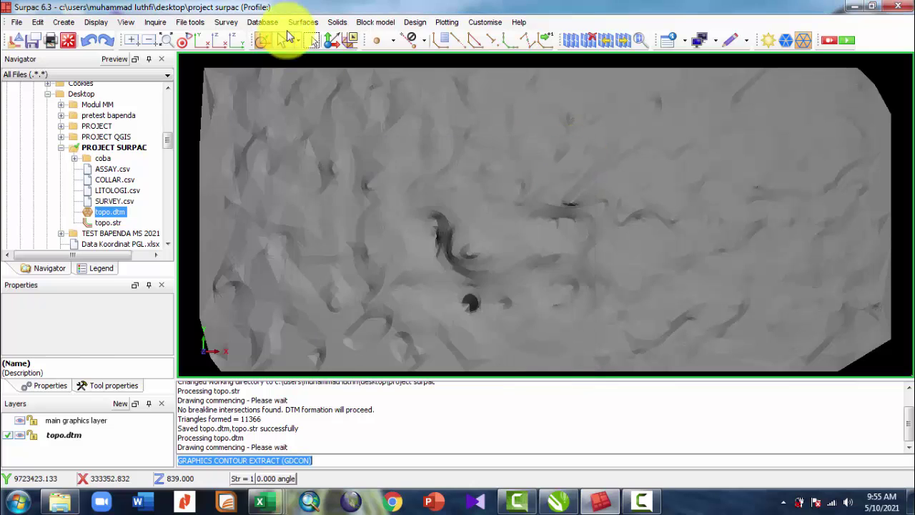
- Extract contours from the topo DTM file at interval 1 into contour_1, with index contours of value 5 in contour_5
click(304, 22)
mouse_move(388, 237)
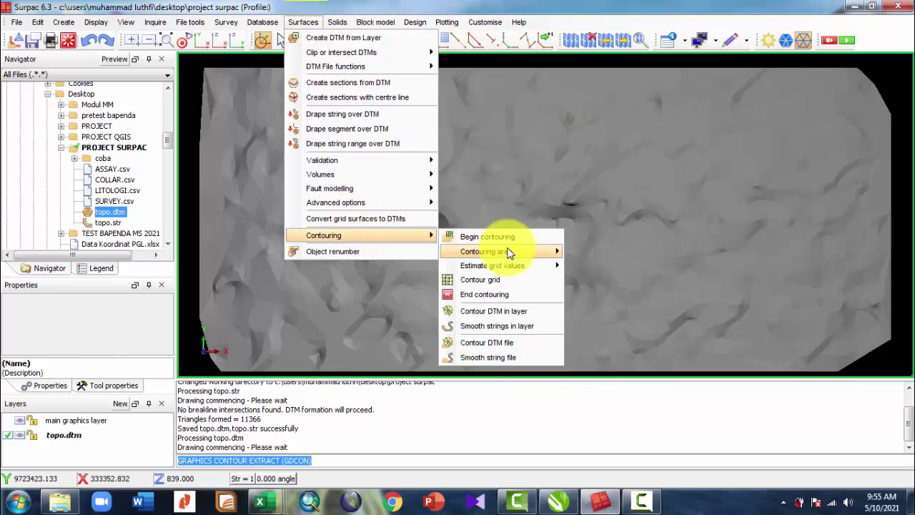
click(513, 344)
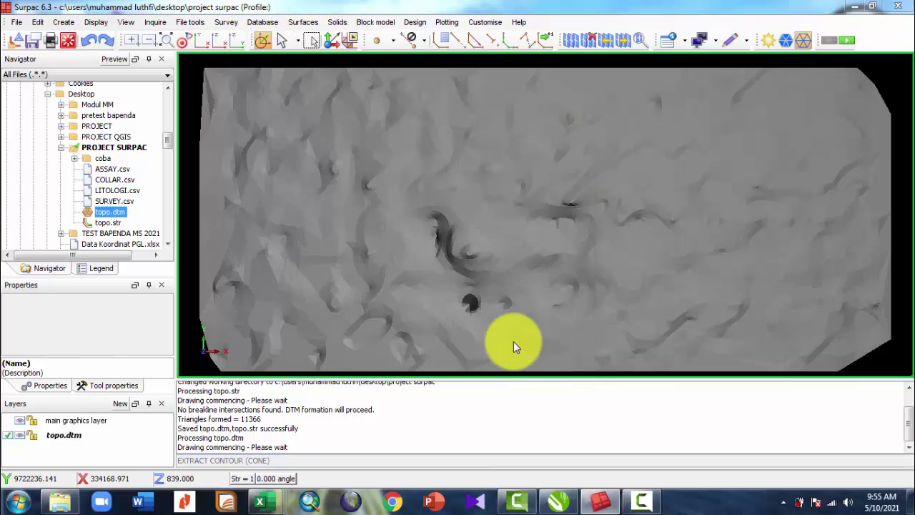
drag(372, 147, 469, 138)
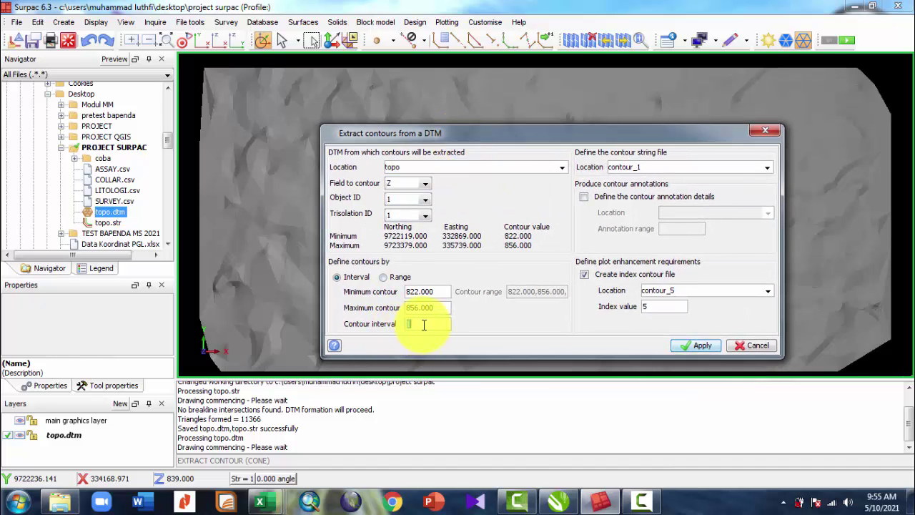
double_click(419, 325)
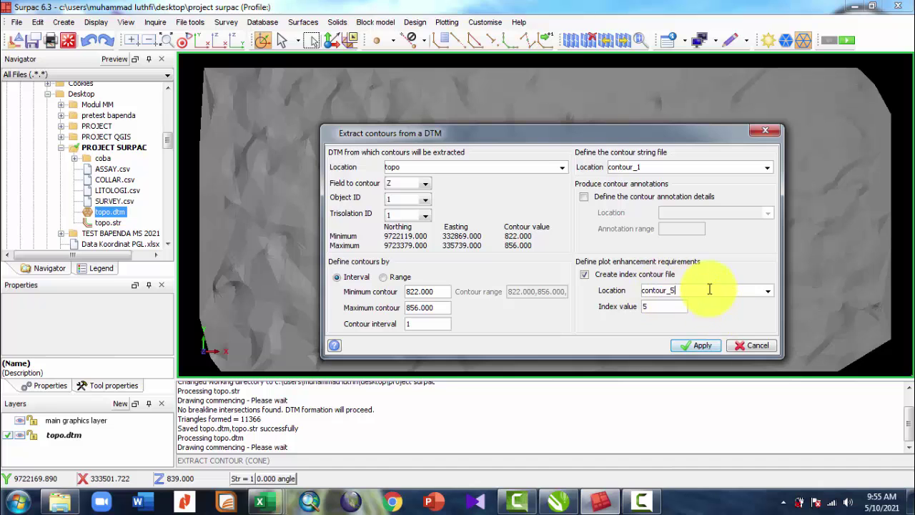
click(701, 346)
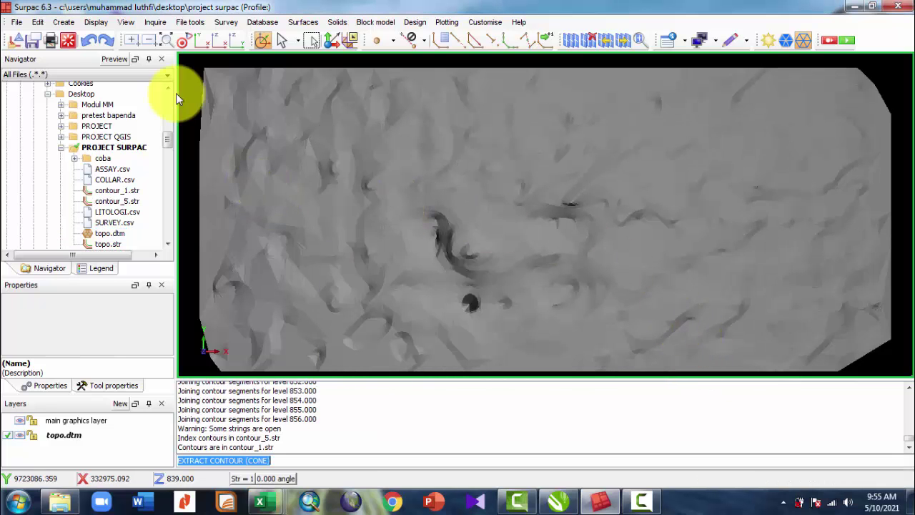
- Load the contour_5.str and contour_1.str files over the topo DTM and view them tilted
click(118, 191)
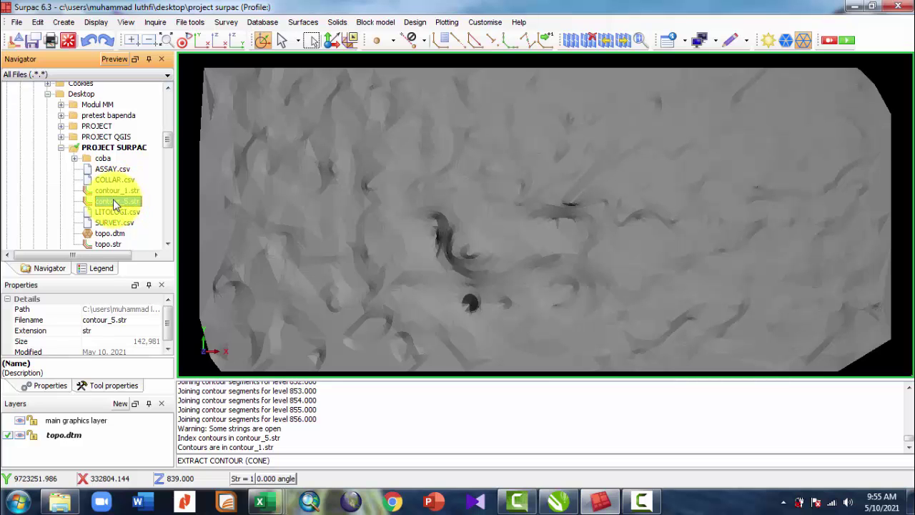
double_click(115, 200)
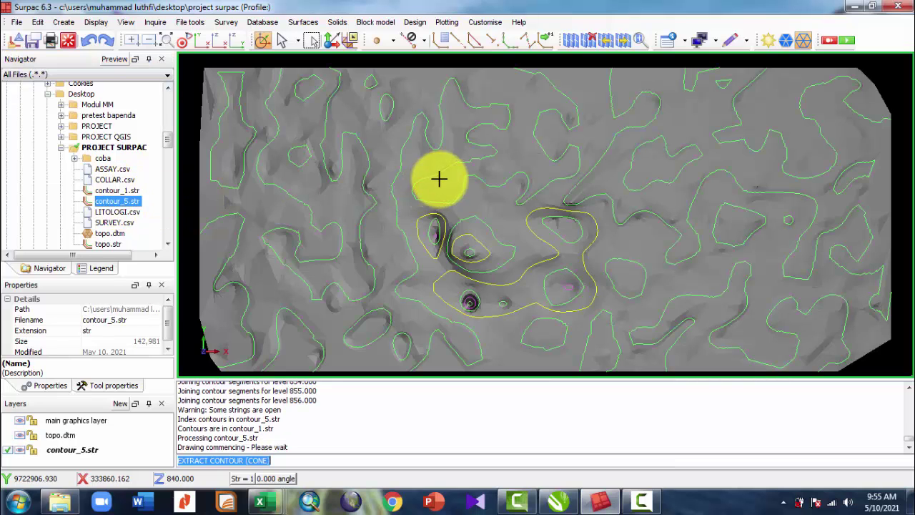
double_click(117, 192)
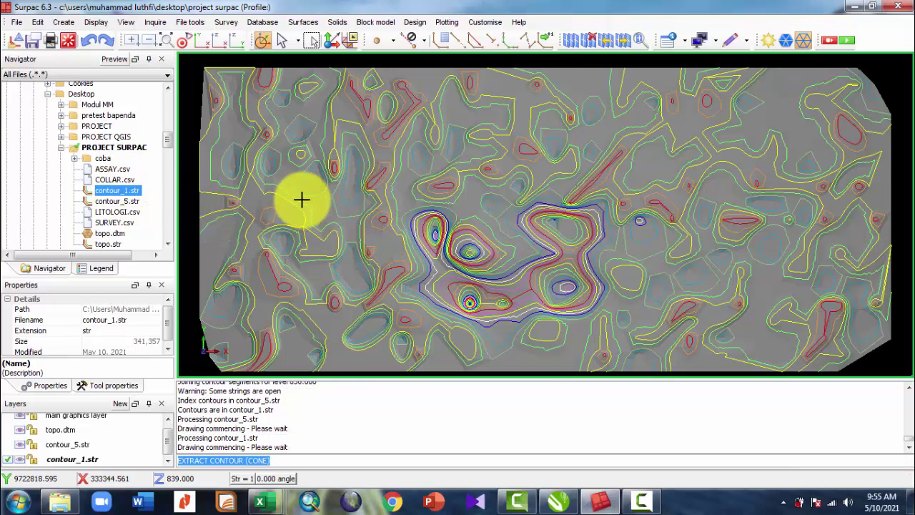
drag(360, 206, 357, 185)
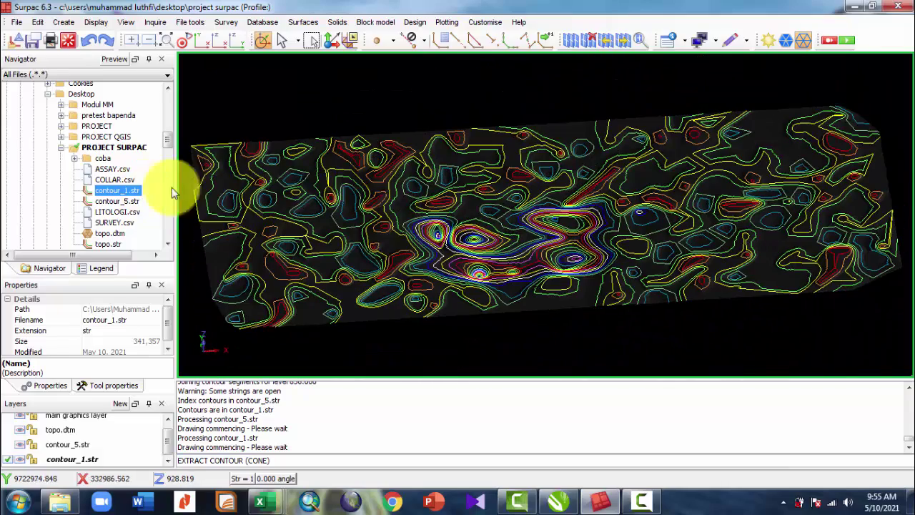
- Delete the contour_1.str and contour_5.str files from the PROJECT SURPAC folder
right_click(121, 191)
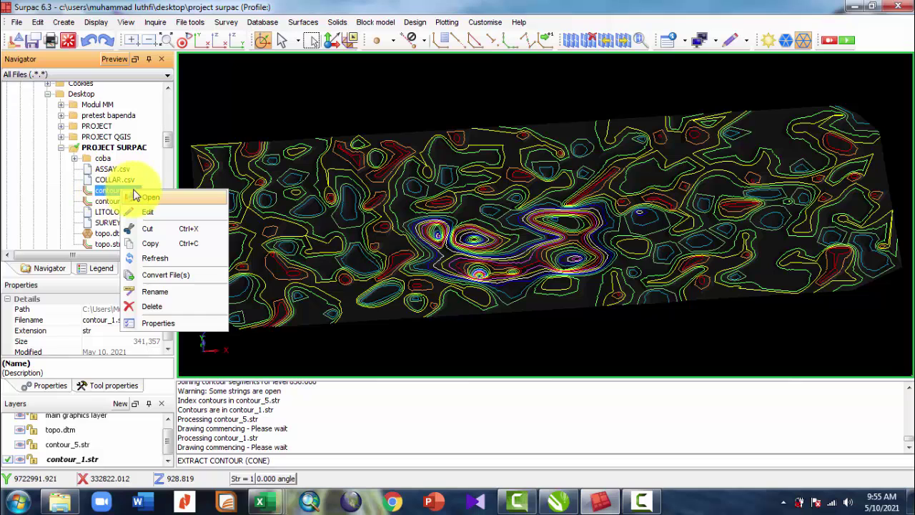
click(163, 308)
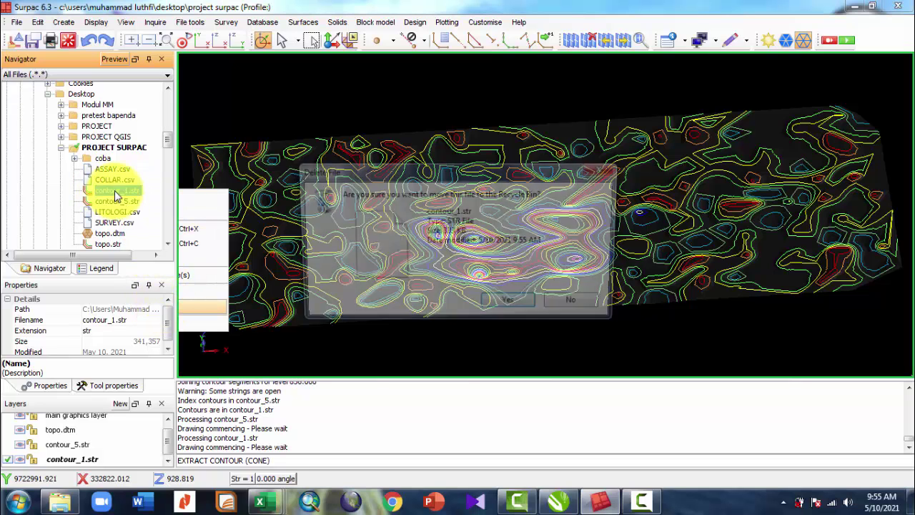
click(508, 305)
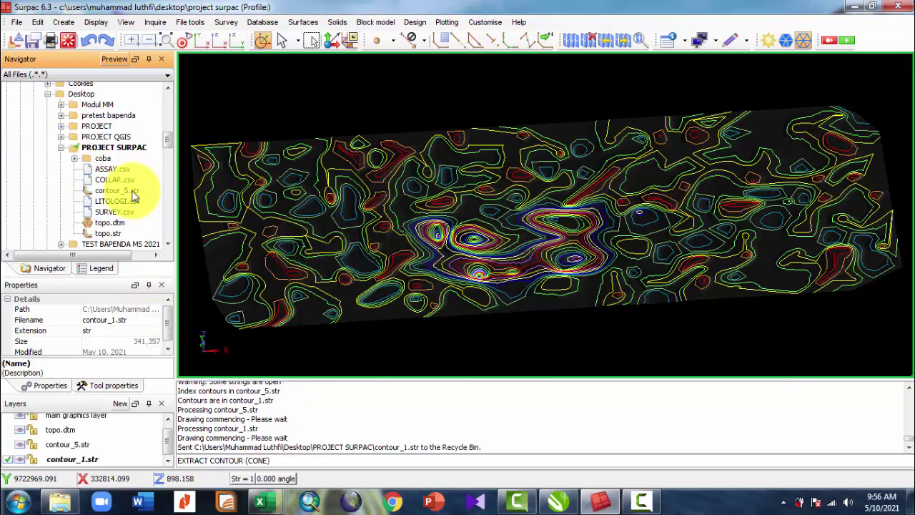
right_click(125, 190)
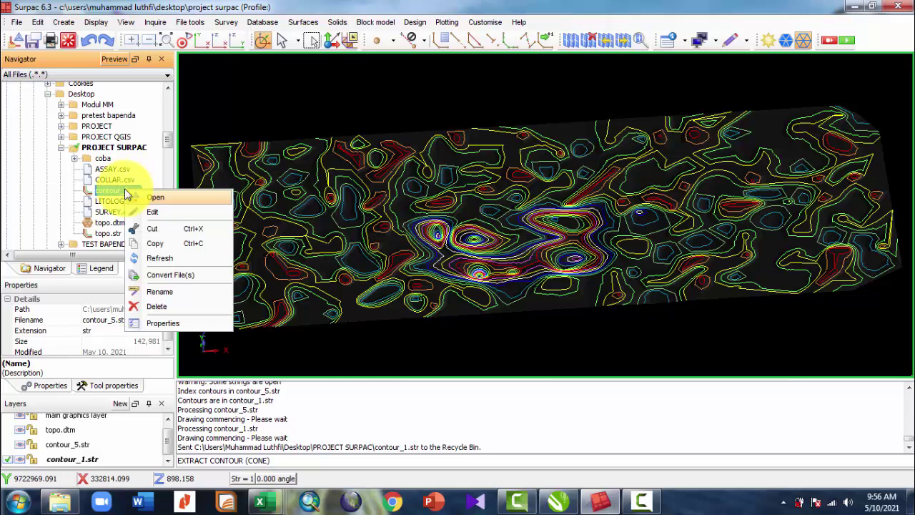
click(183, 306)
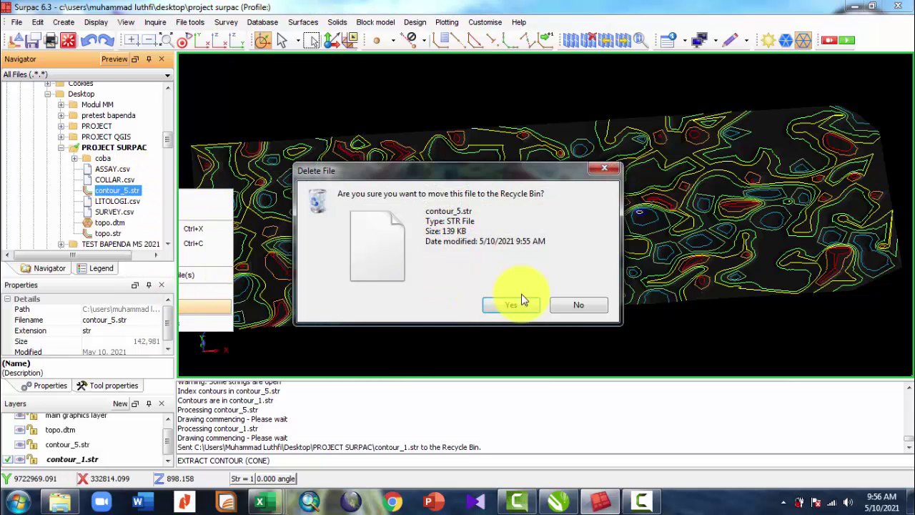
click(525, 305)
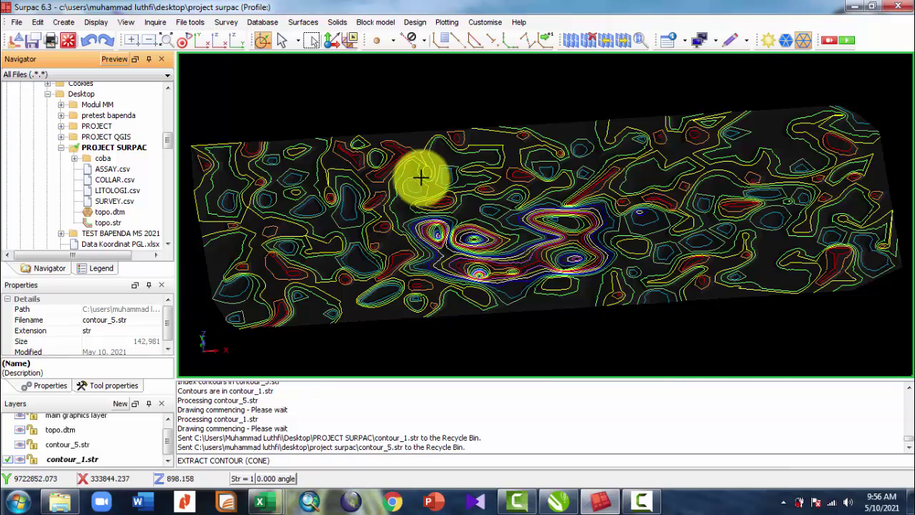
drag(426, 153, 422, 159)
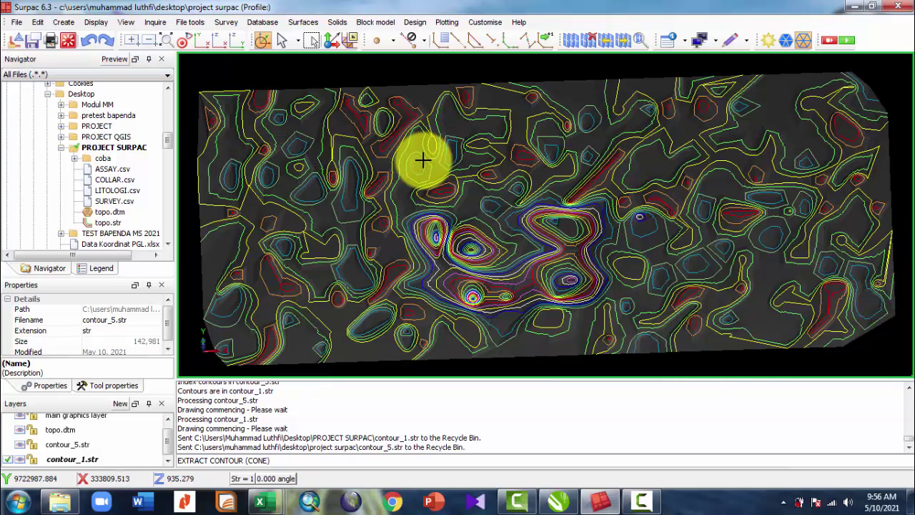
mouse_move(641, 169)
mouse_down()
mouse_move(650, 172)
mouse_move(627, 179)
mouse_move(615, 151)
mouse_move(631, 141)
mouse_move(448, 196)
mouse_move(437, 219)
mouse_move(483, 188)
mouse_up()
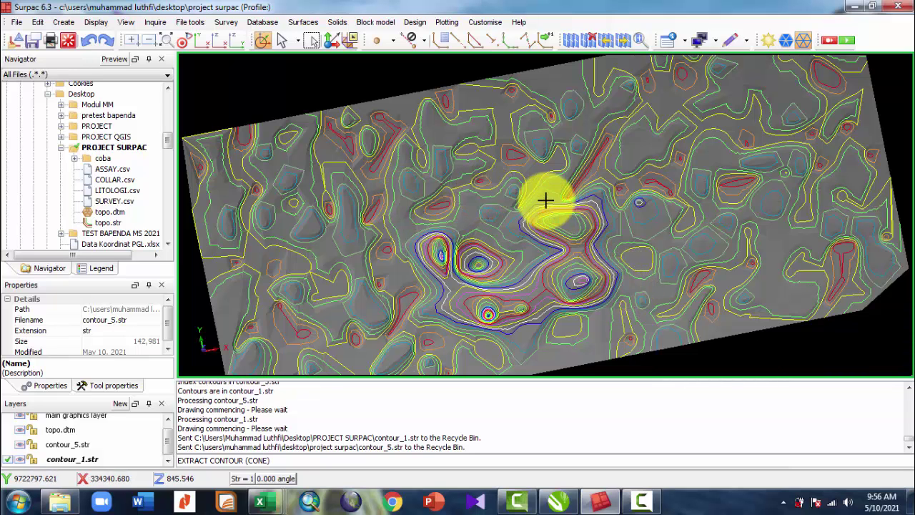
drag(510, 127, 511, 138)
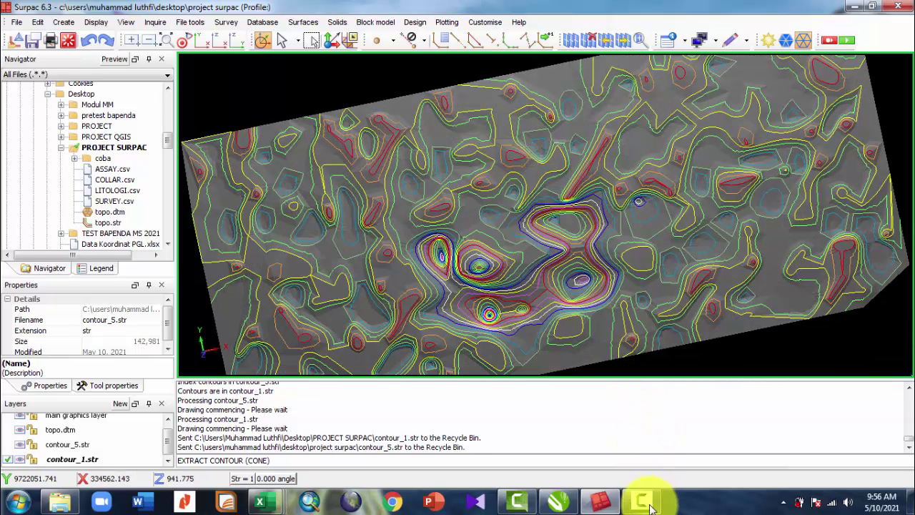